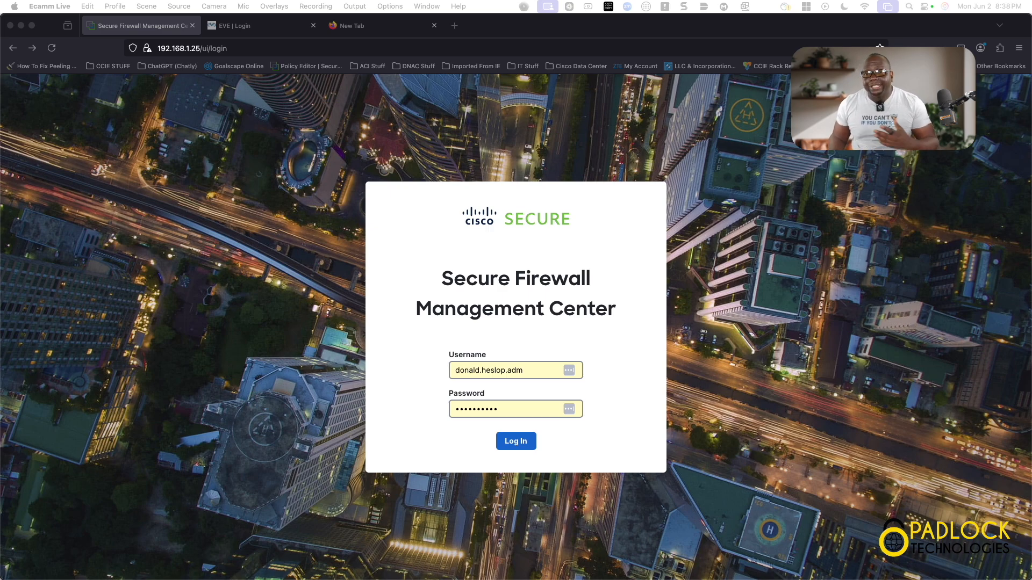
# - Log in to the Secure Firewall Management Center with the saved credentials
pyautogui.click(519, 443)
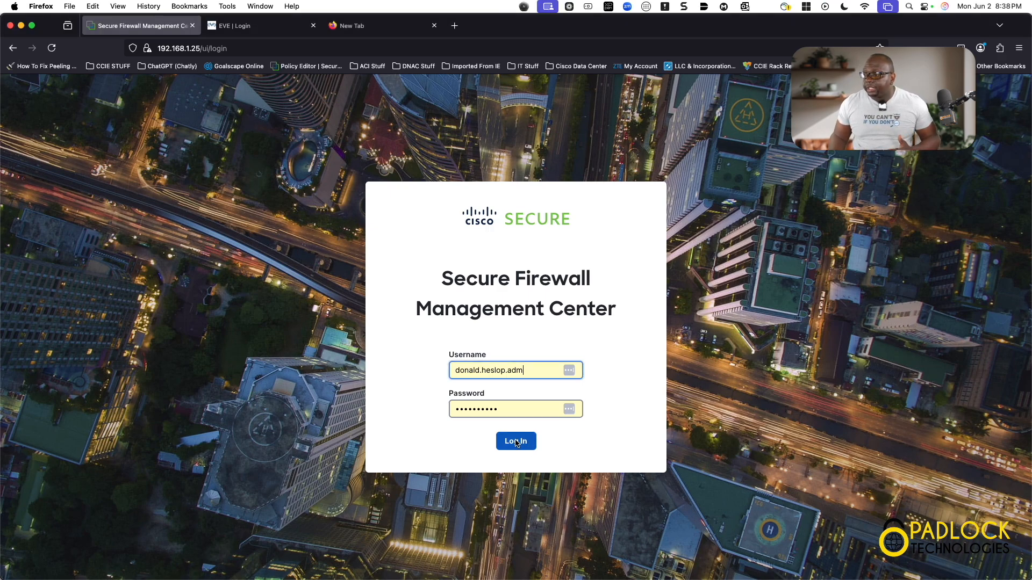
pyautogui.click(517, 442)
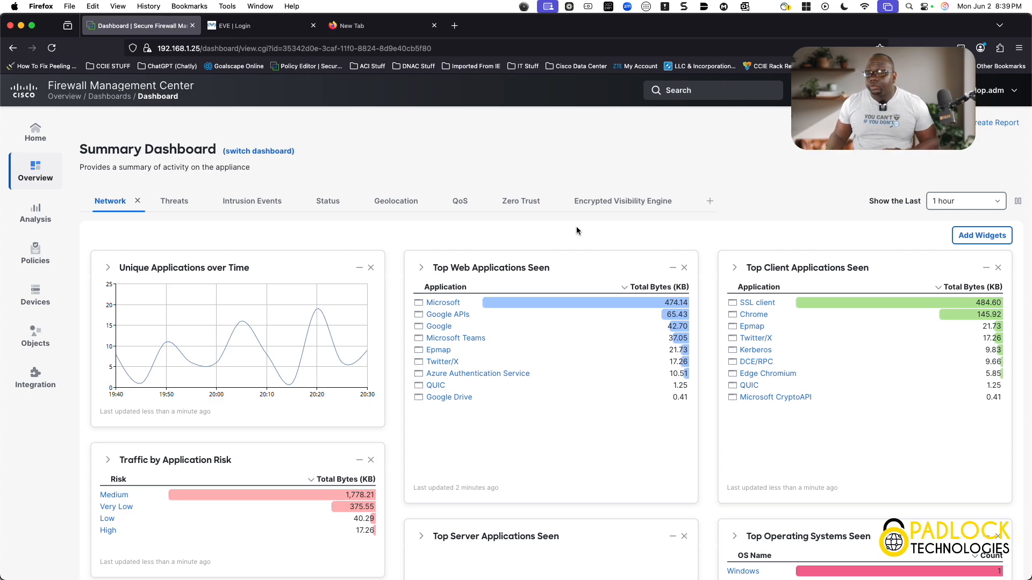
# - Scroll through the summary dashboard's network widgets to review application and user traffic
pyautogui.scroll(-1, 576, 231)
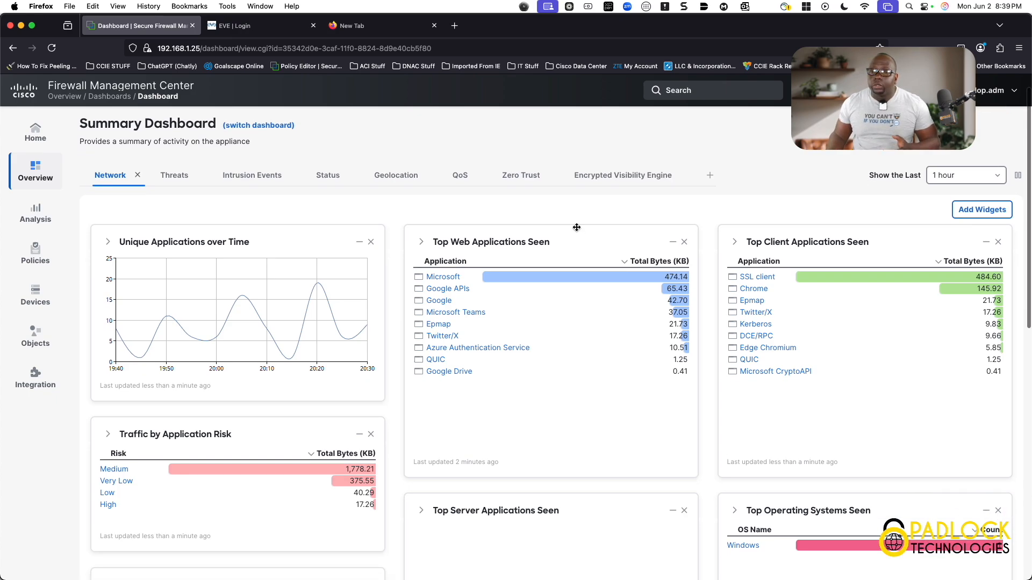
pyautogui.scroll(-10, 576, 227)
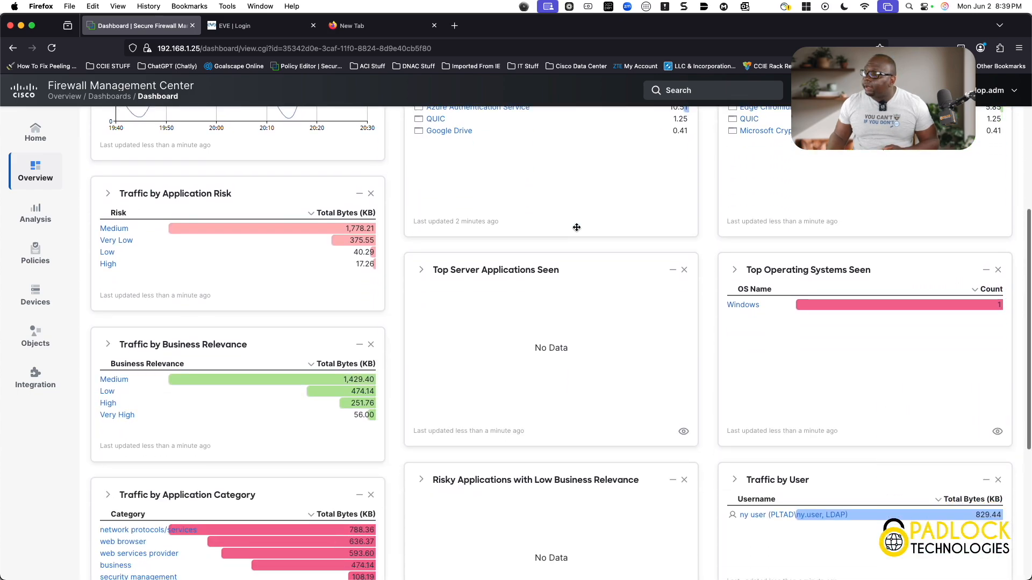
pyautogui.scroll(-5, 577, 227)
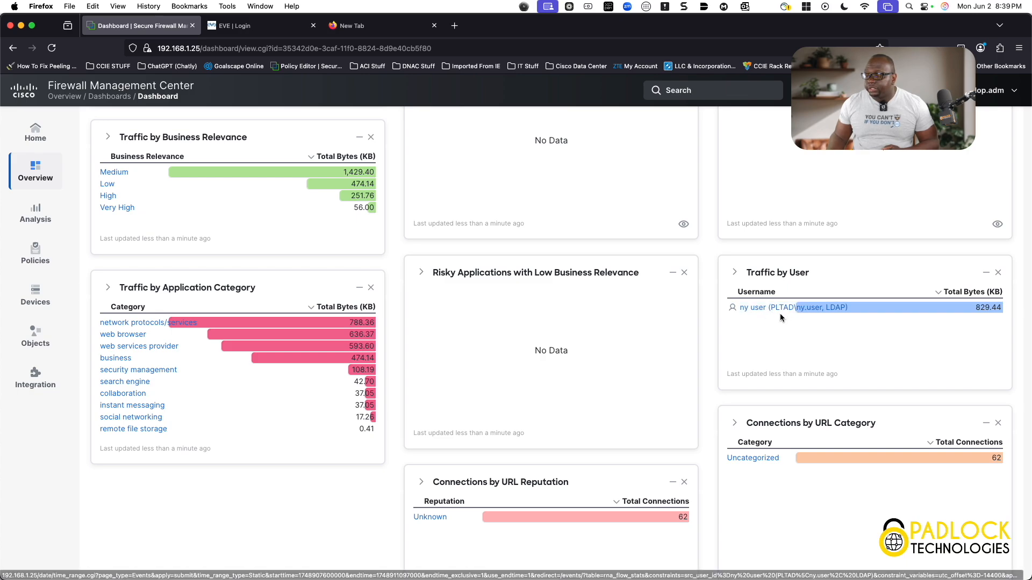
# - Switch to the EVE tab, sign in, and browse the lab topology around the New York office
pyautogui.click(269, 26)
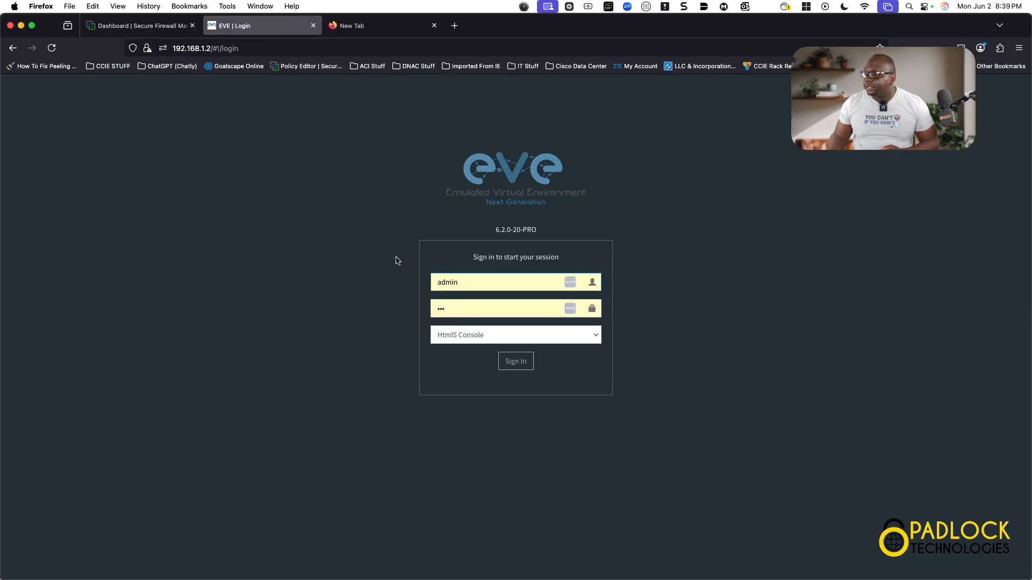
pyautogui.click(516, 361)
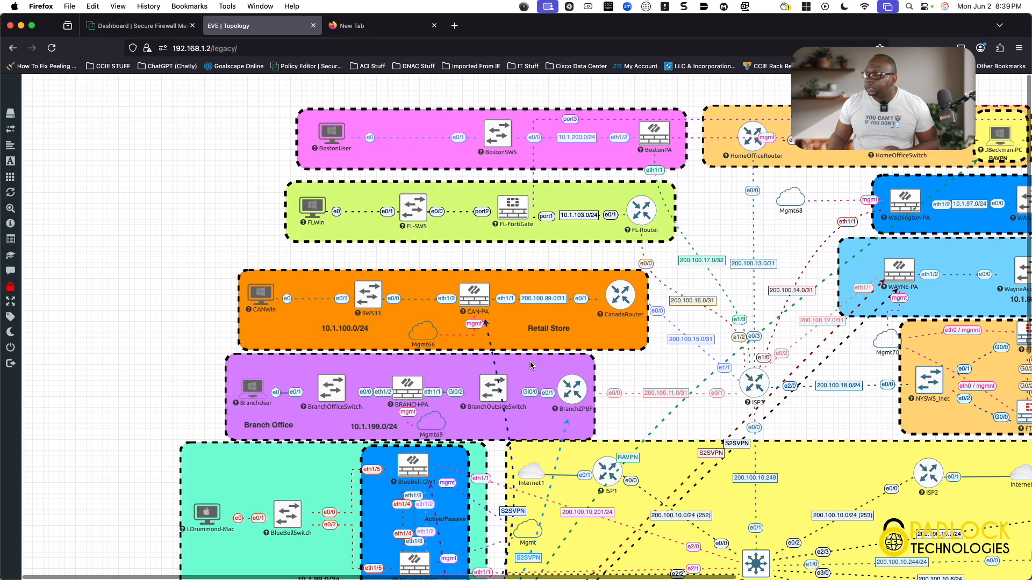
pyautogui.hscroll(5, 531, 366)
pyautogui.scroll(-5, 530, 364)
pyautogui.hscroll(2, 530, 364)
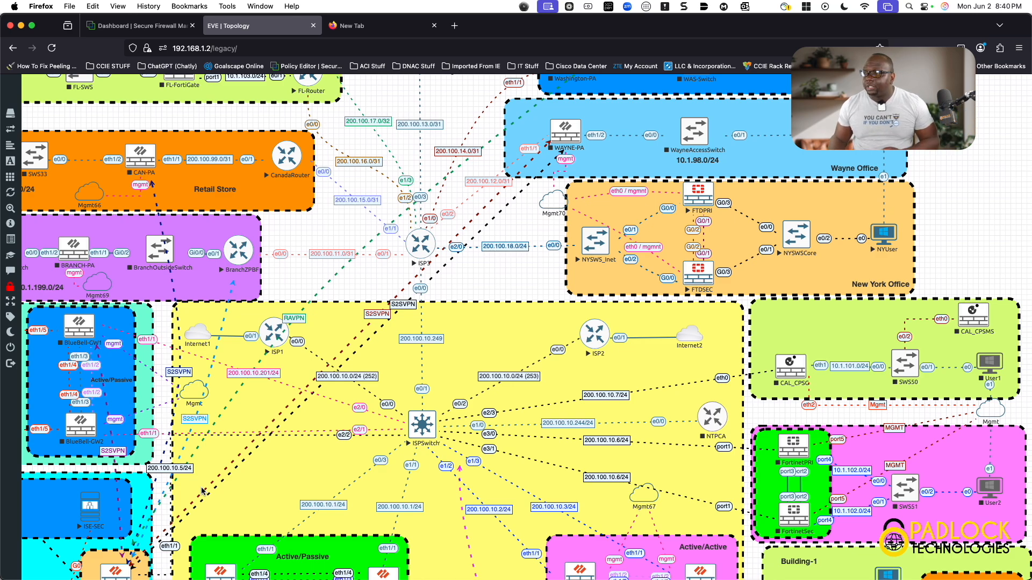
# - Return to the management center dashboard and examine the Traffic by User widget entry
pyautogui.click(154, 29)
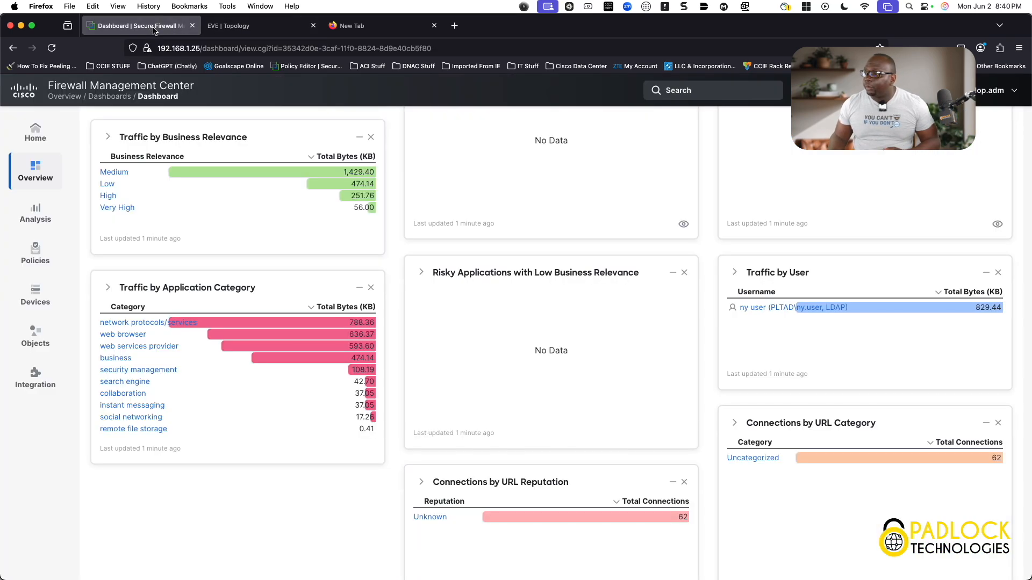
pyautogui.moveTo(808, 308); pyautogui.dragTo(750, 307)
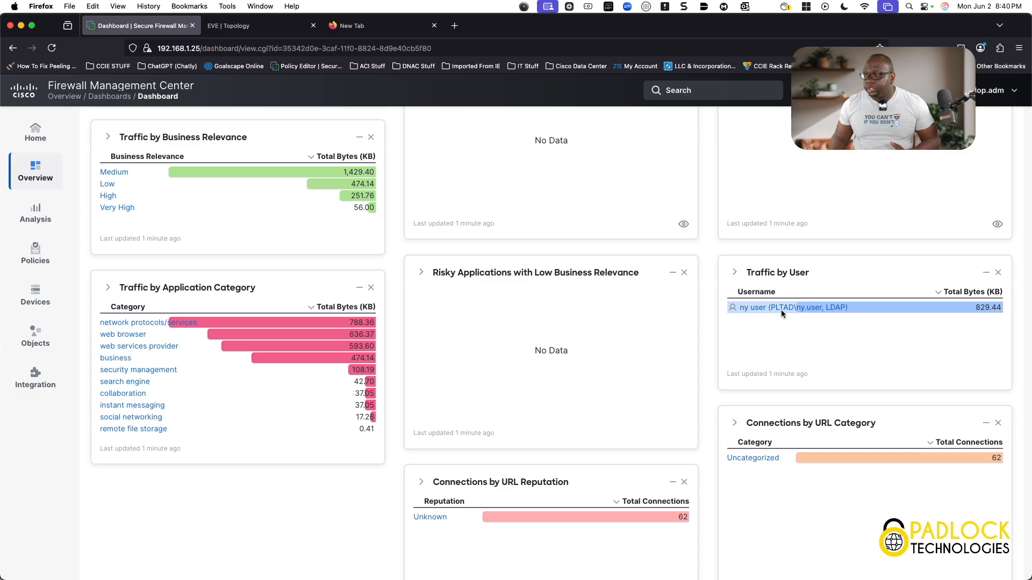
pyautogui.scroll(1, 628, 375)
pyautogui.scroll(5, 627, 375)
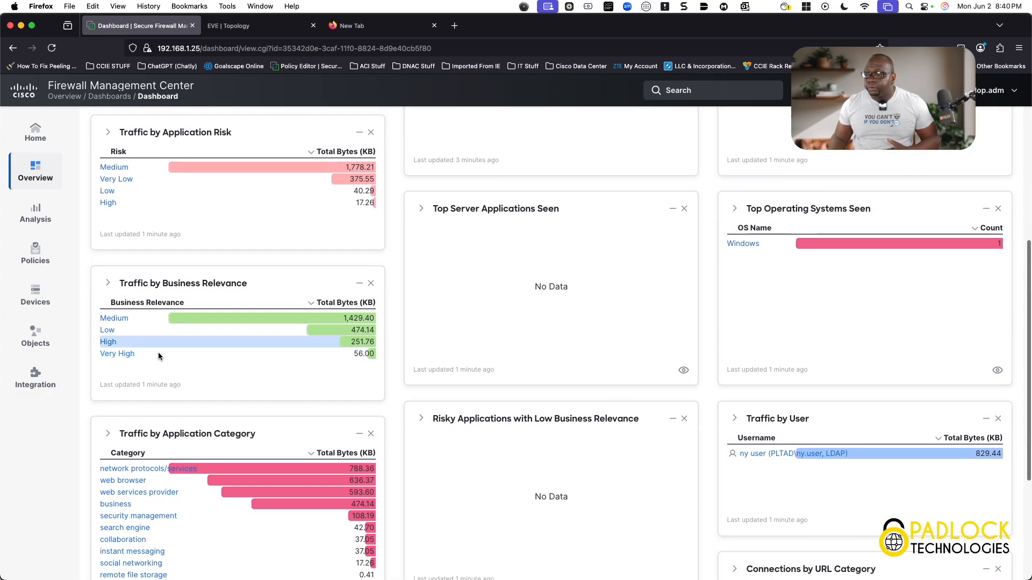
# - Open Other Integrations and go to the Realms list
pyautogui.click(51, 388)
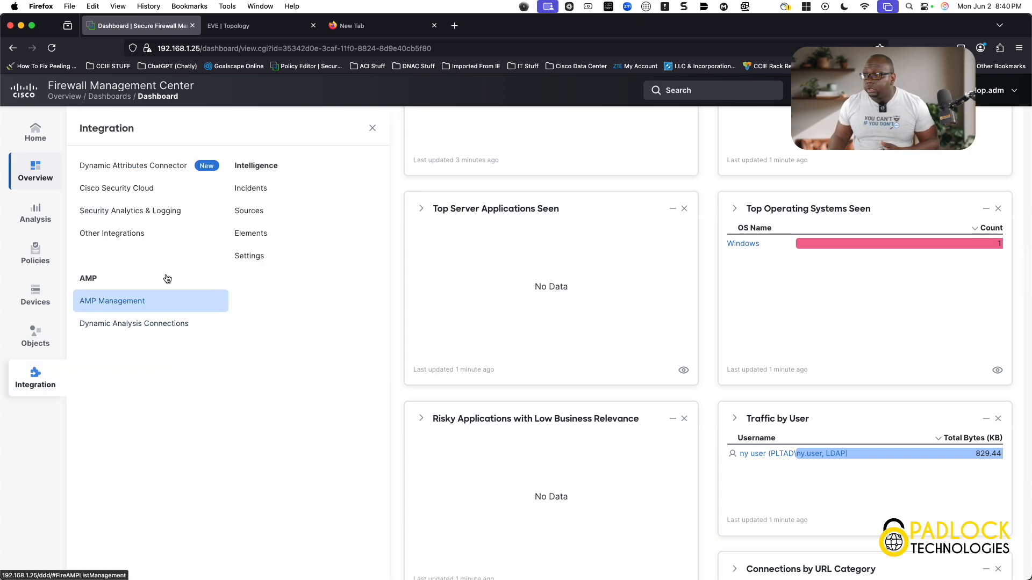
pyautogui.click(125, 241)
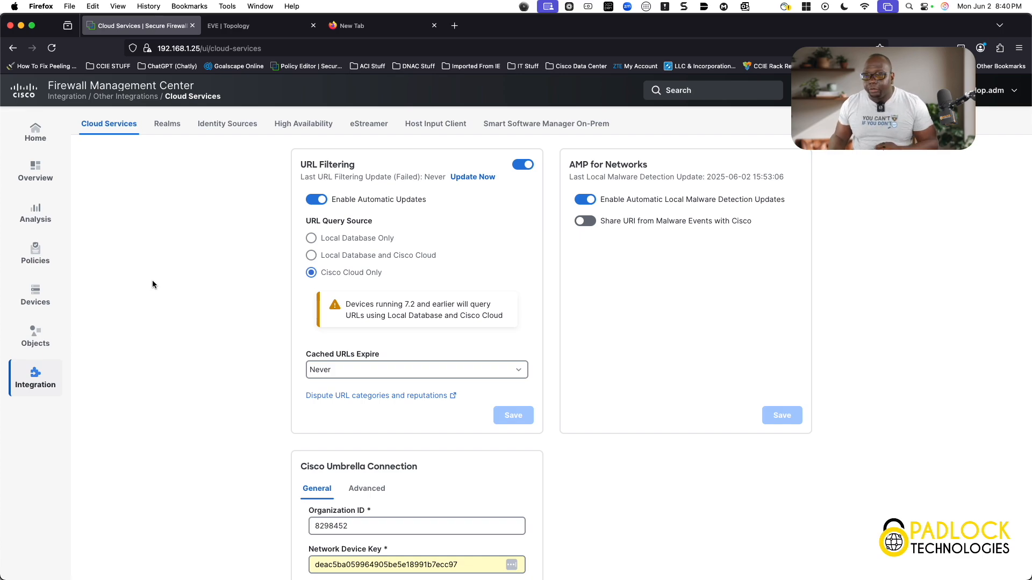
pyautogui.click(167, 124)
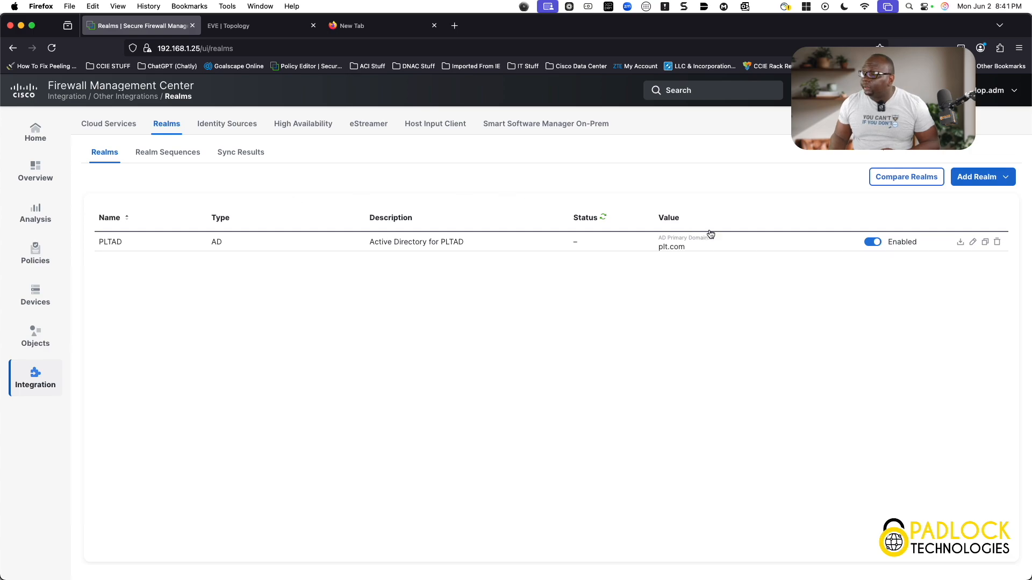
# - Open the PLTAD realm and review its group and user sync settings and available groups
pyautogui.click(973, 242)
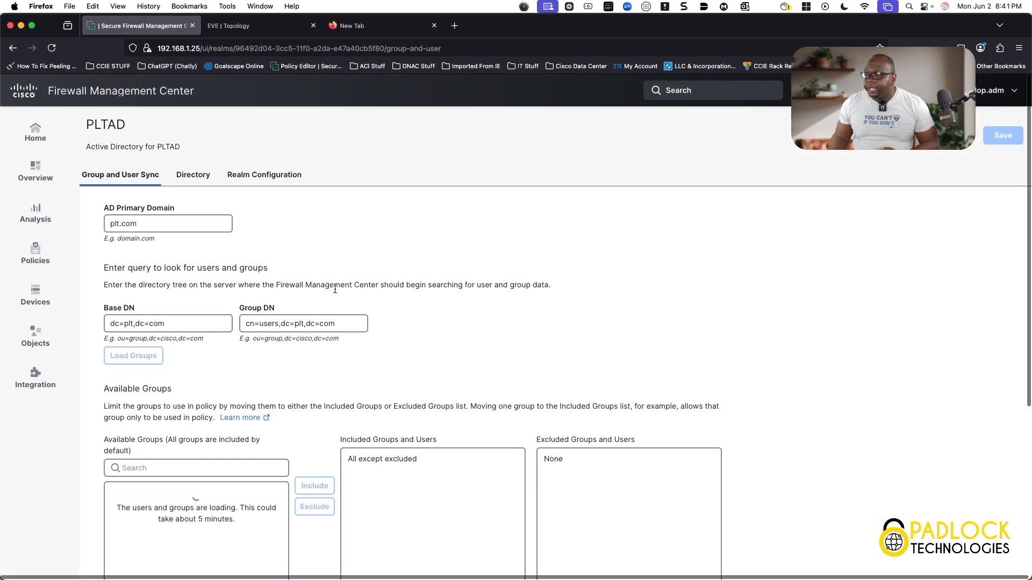
pyautogui.scroll(-5, 278, 472)
pyautogui.scroll(-8, 204, 457)
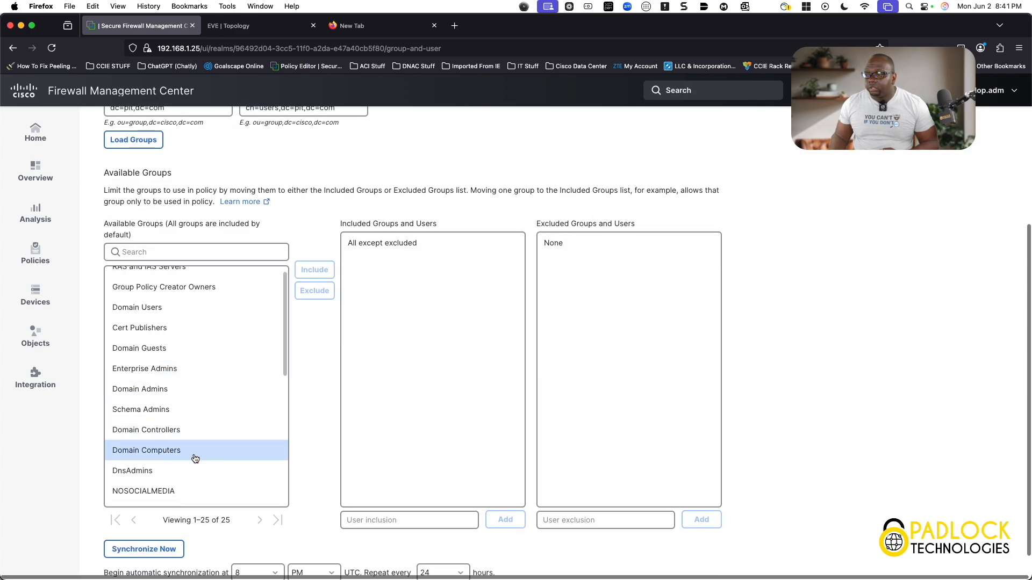
pyautogui.scroll(1, 178, 424)
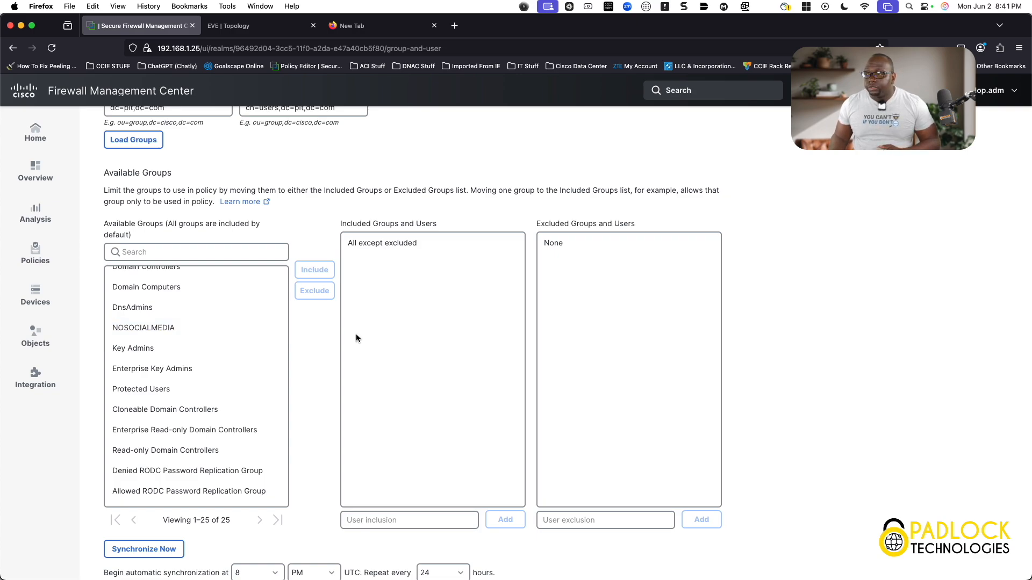
pyautogui.scroll(6, 356, 338)
# - Review the realm's Directory and Realm Configuration settings, then leave the realm without saving
pyautogui.click(206, 184)
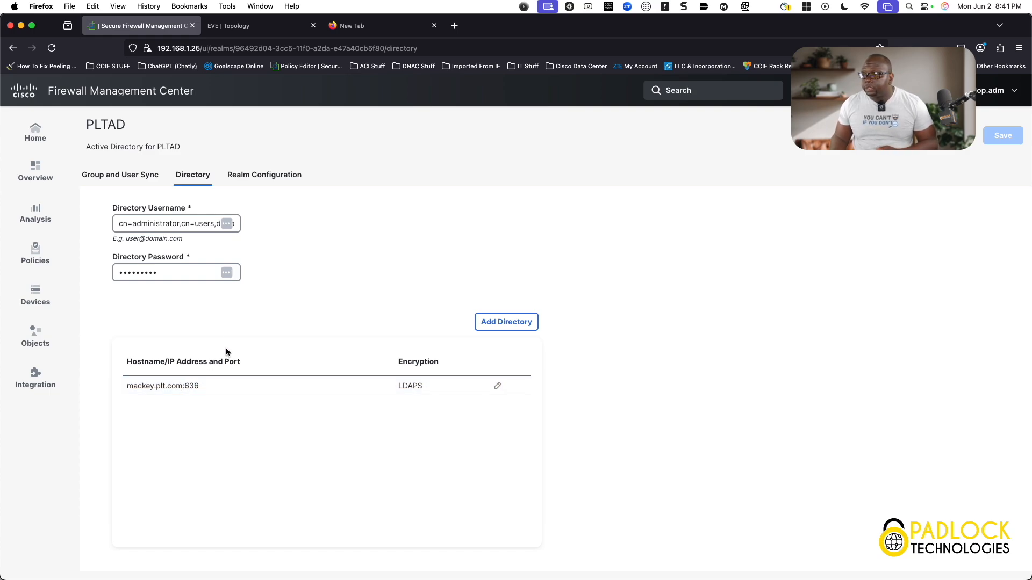
pyautogui.click(292, 178)
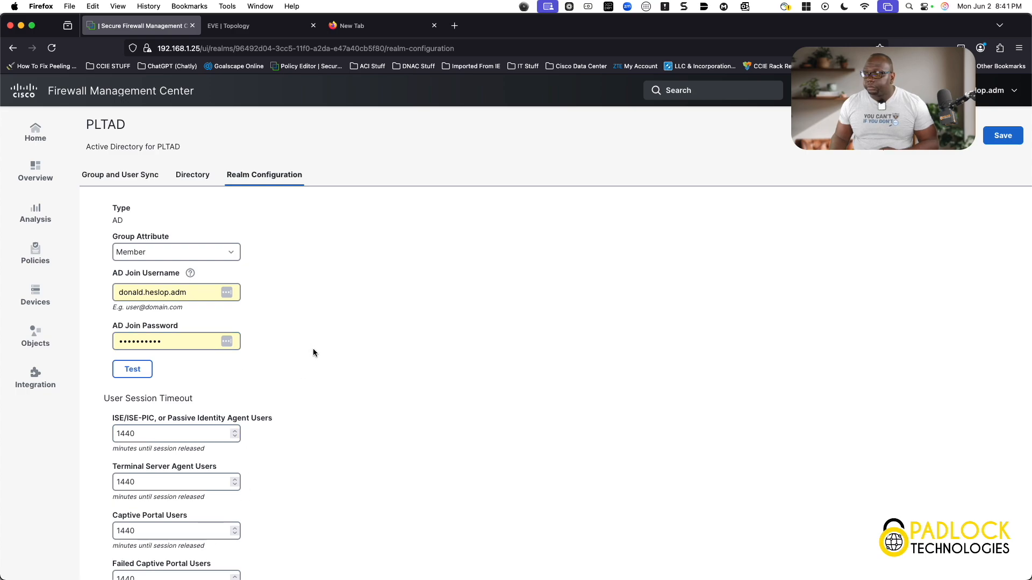
pyautogui.scroll(-2, 304, 329)
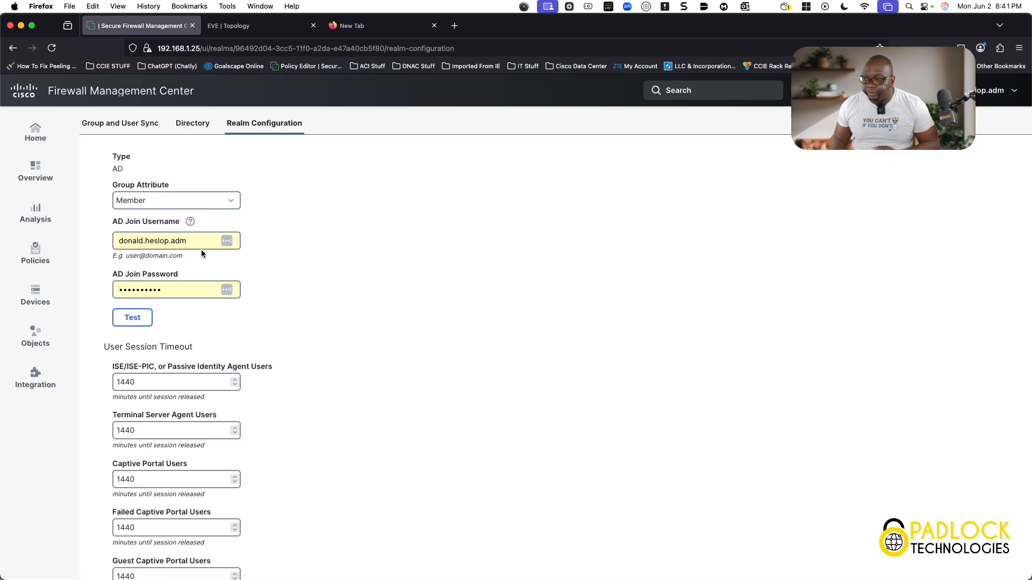
pyautogui.scroll(-1, 273, 306)
pyautogui.scroll(3, 272, 307)
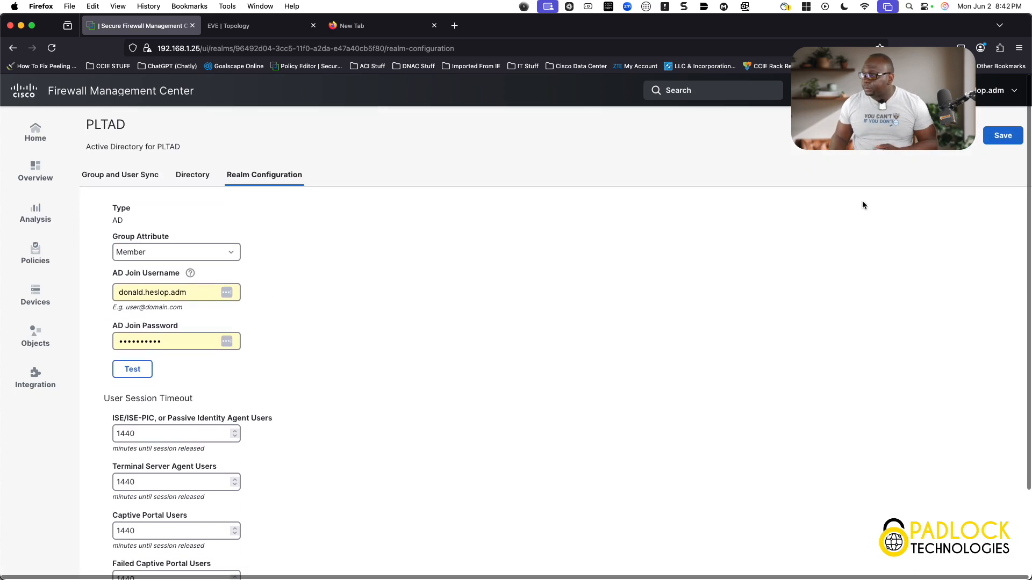
pyautogui.click(956, 135)
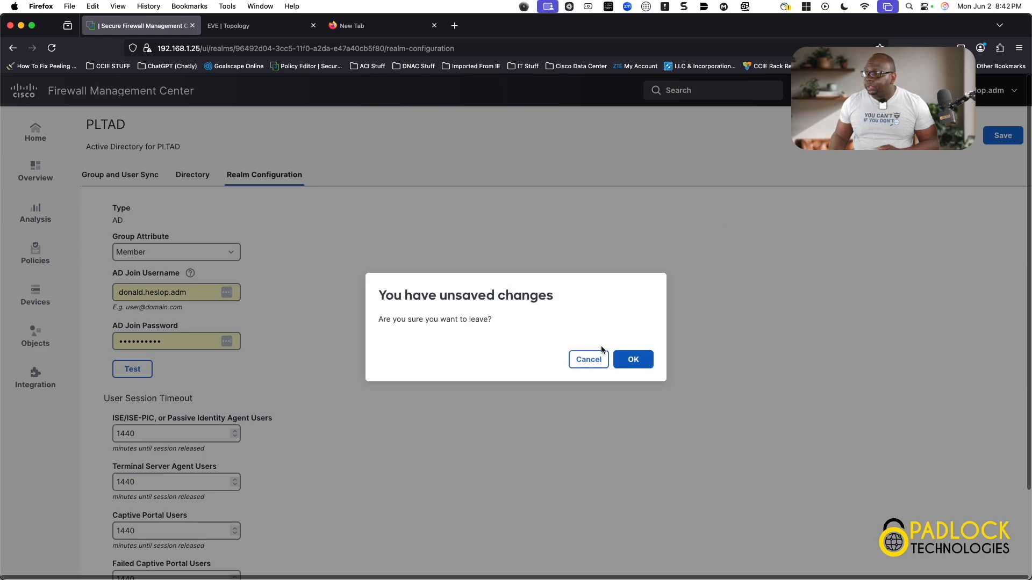
pyautogui.click(633, 359)
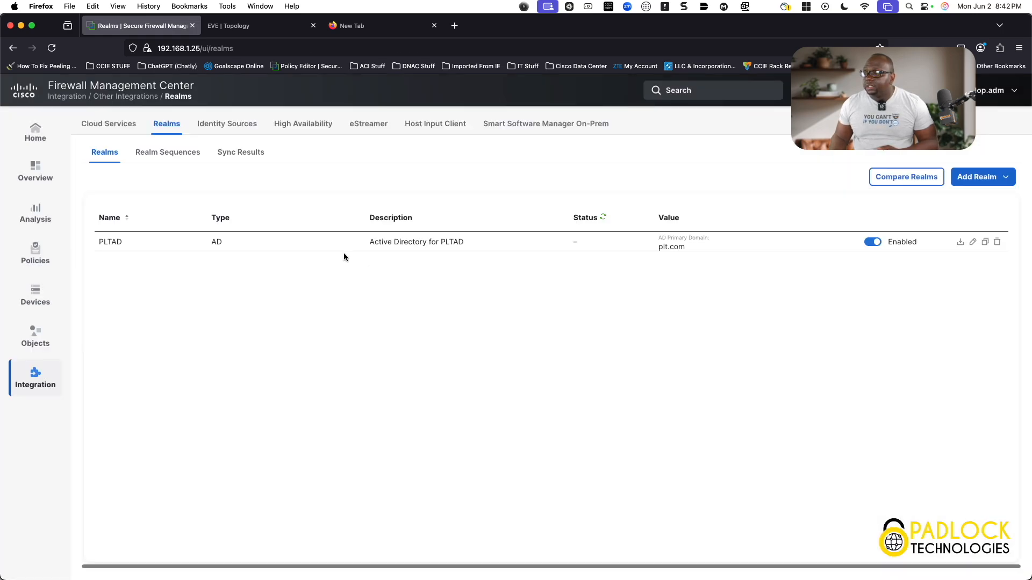
# - Review the ISE identity source settings, then open the PLT_ID identity policy to inspect its rule
pyautogui.click(246, 134)
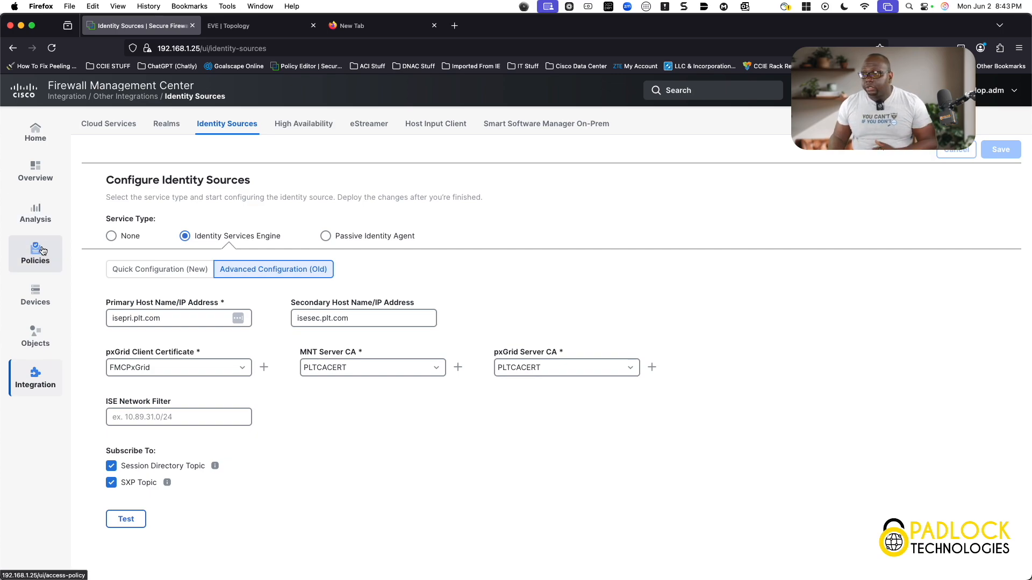
pyautogui.moveTo(43, 251)
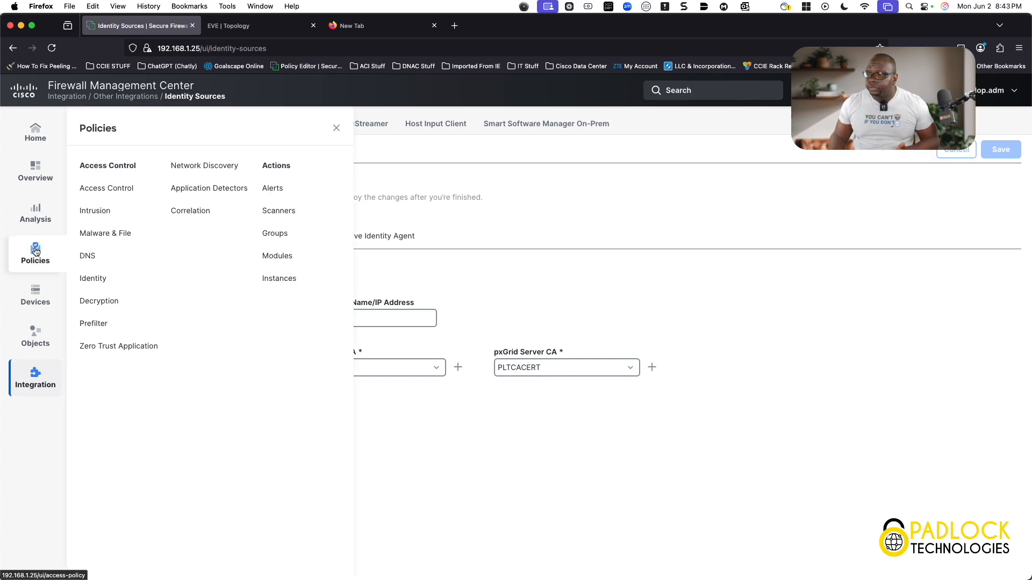
pyautogui.click(99, 279)
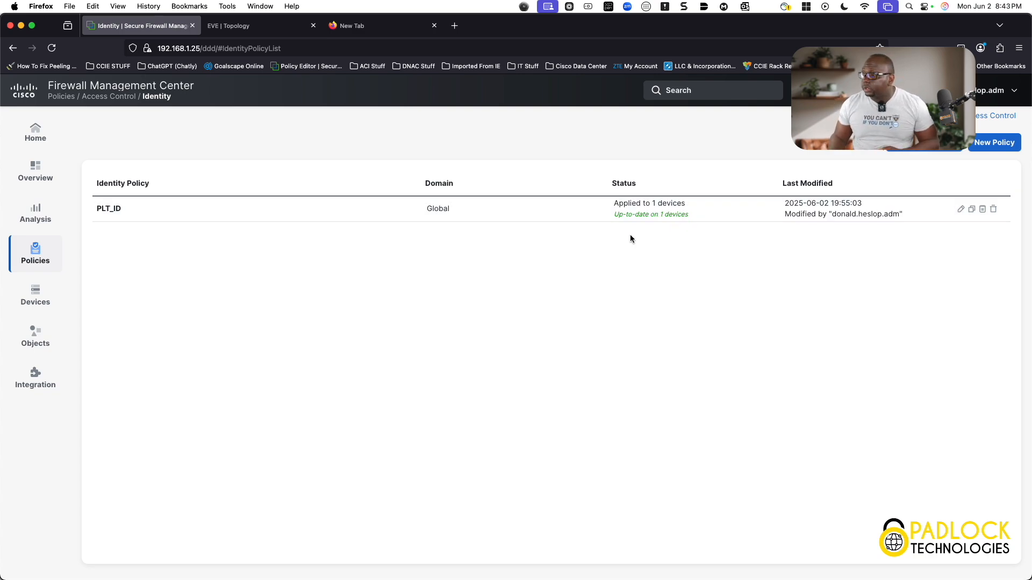
pyautogui.click(961, 210)
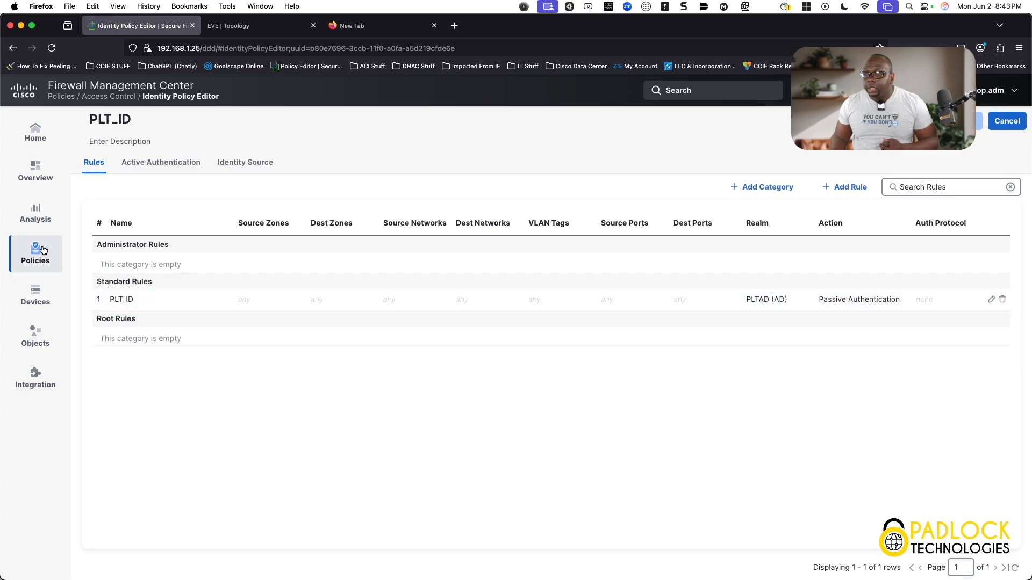
# - Open the ACP_BASE_INET access control policy, review its rules and users column, and return to the policy list
pyautogui.moveTo(43, 250)
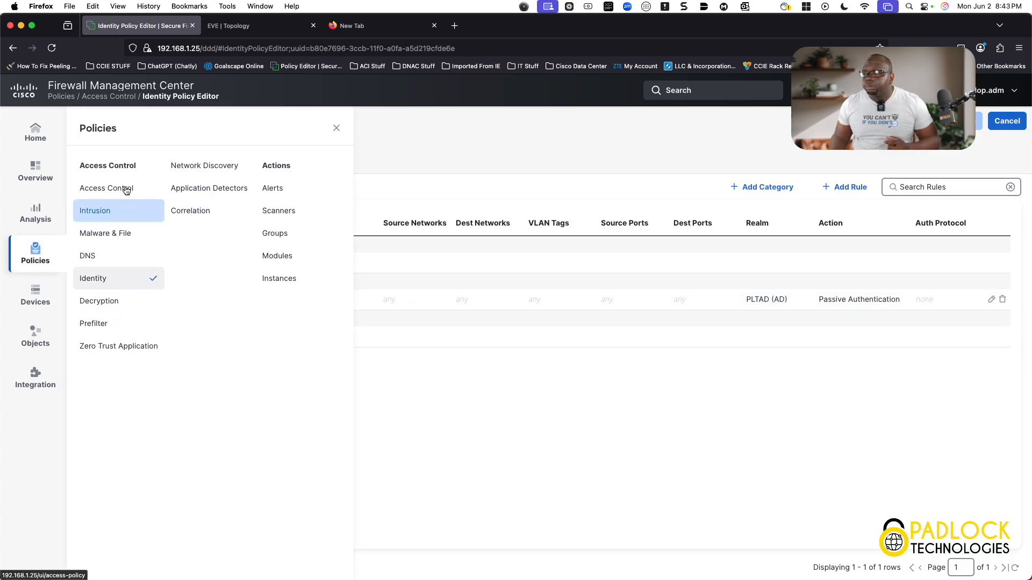
pyautogui.click(120, 190)
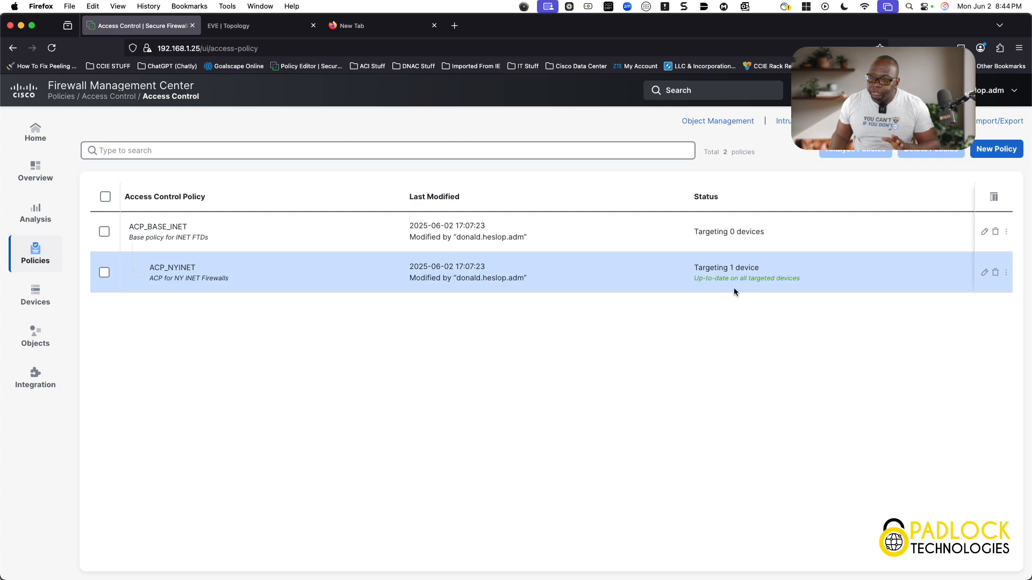
pyautogui.click(982, 232)
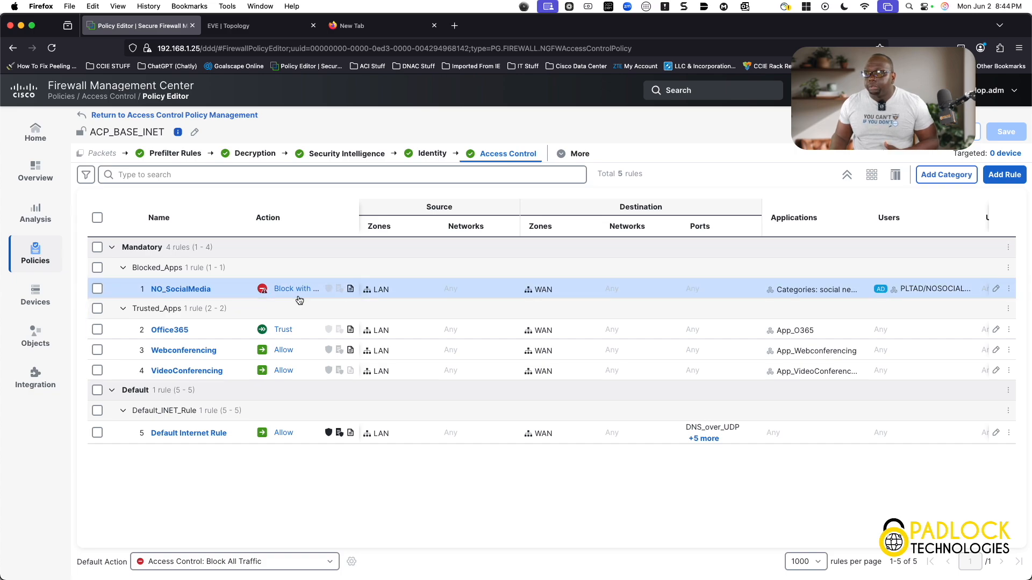
pyautogui.hscroll(3, 784, 312)
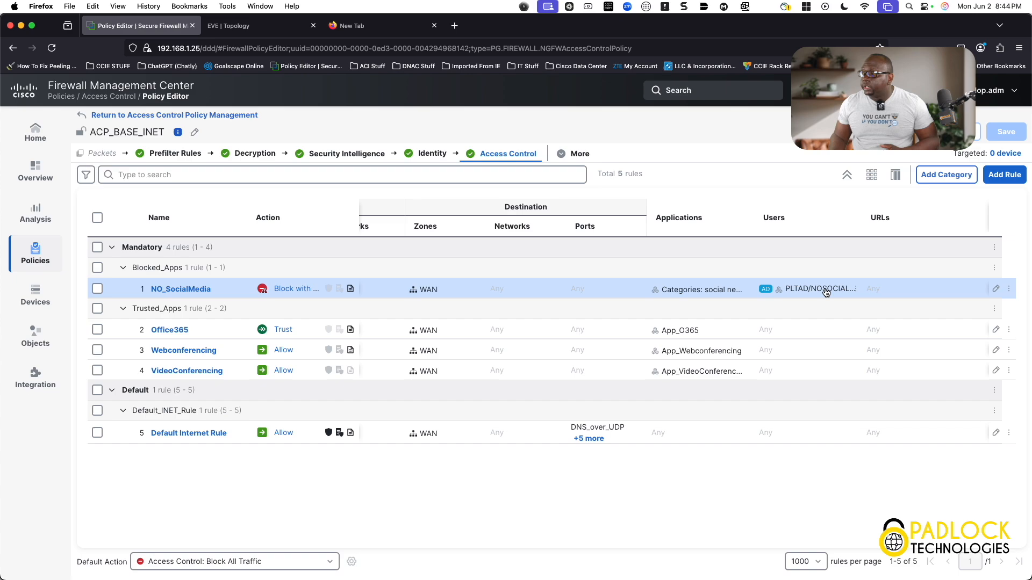
pyautogui.hscroll(1, 818, 292)
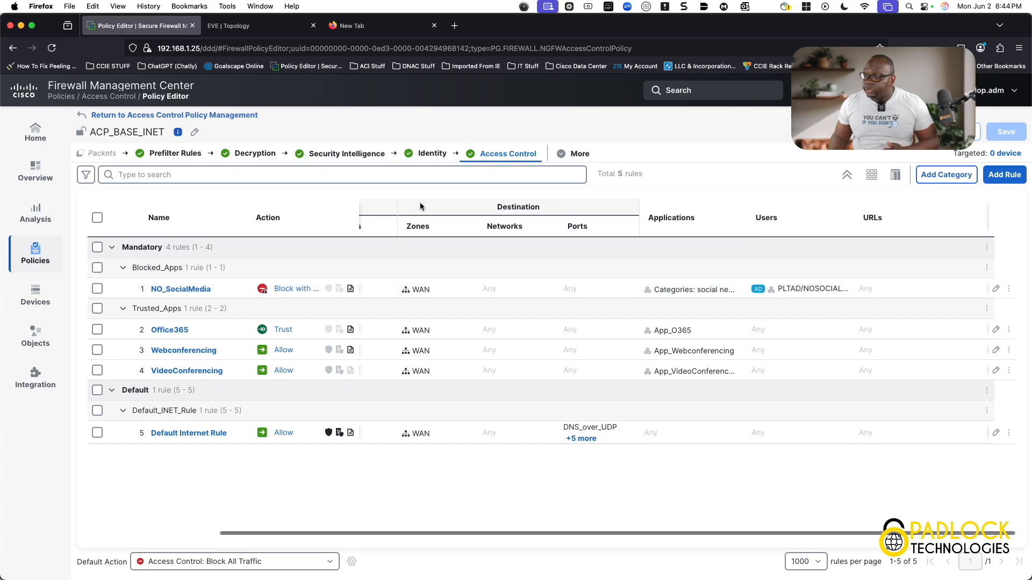
pyautogui.click(233, 116)
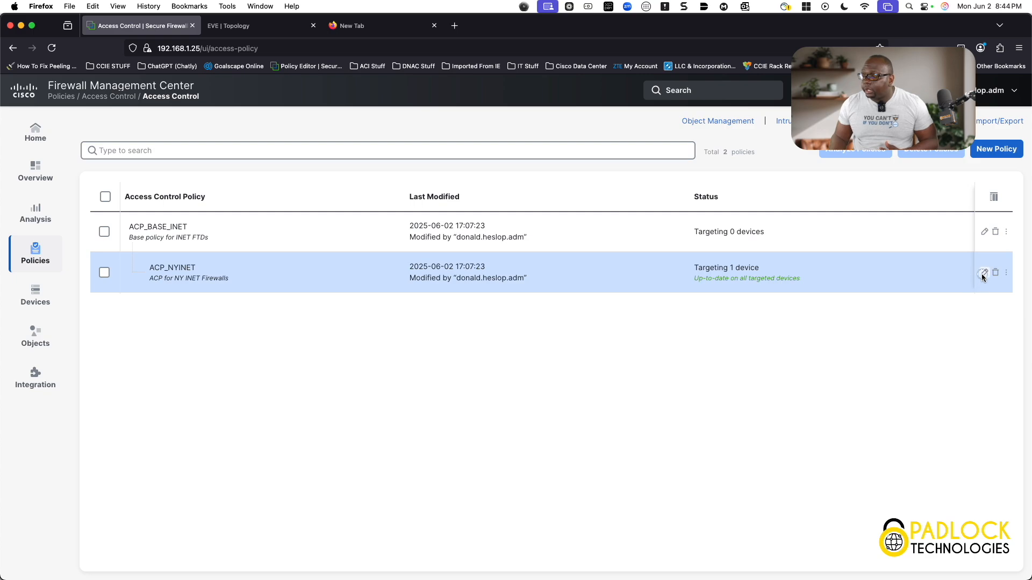
# - Open the ACP_NYINET policy and expand its inherited ACP_BASE_INET mandatory rules
pyautogui.click(982, 275)
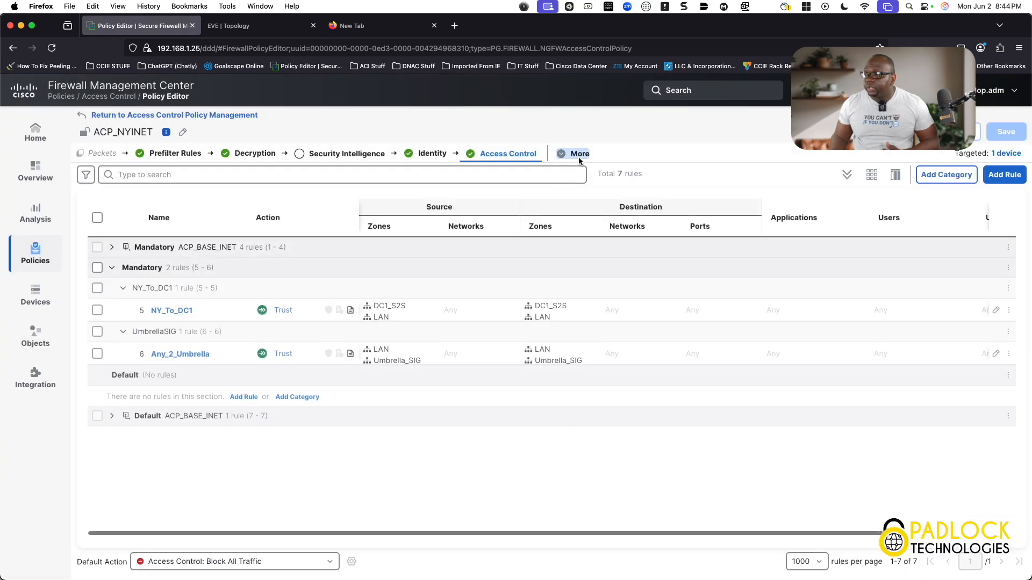
pyautogui.click(112, 248)
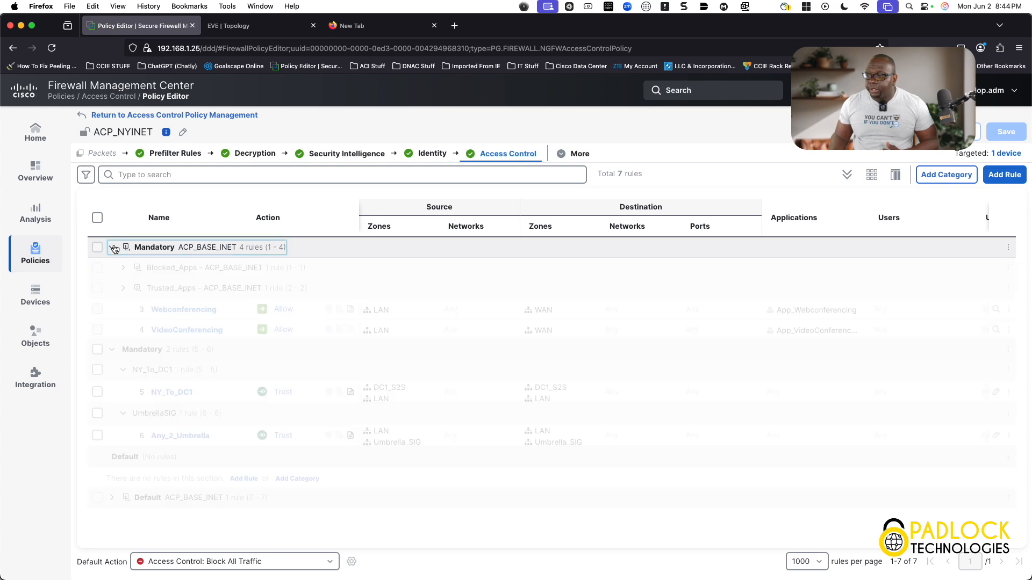
# - Expand the inherited Blocked_Apps category to show the NO_SocialMedia rule and its user condition
pyautogui.click(124, 268)
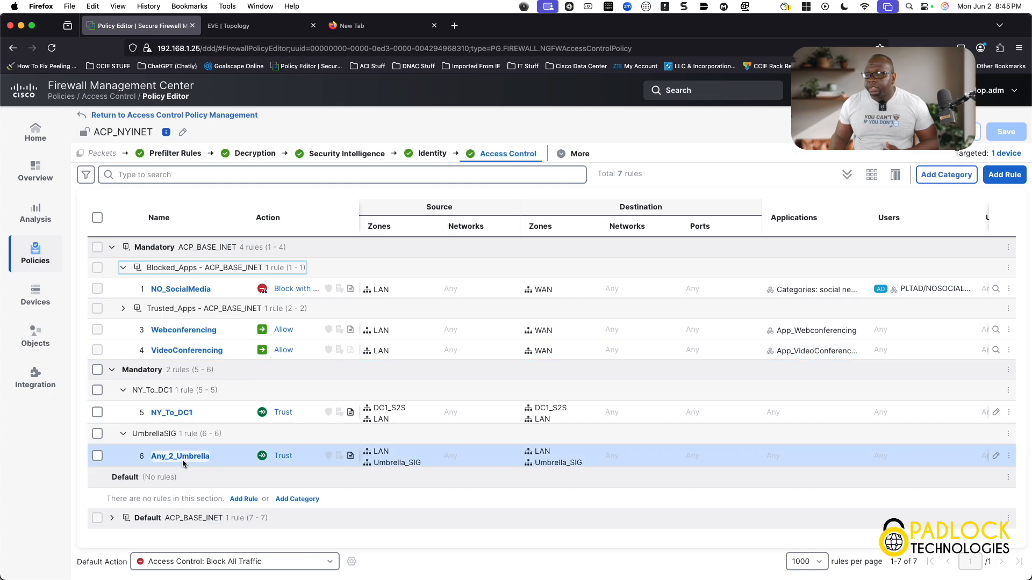
pyautogui.moveTo(436, 426)
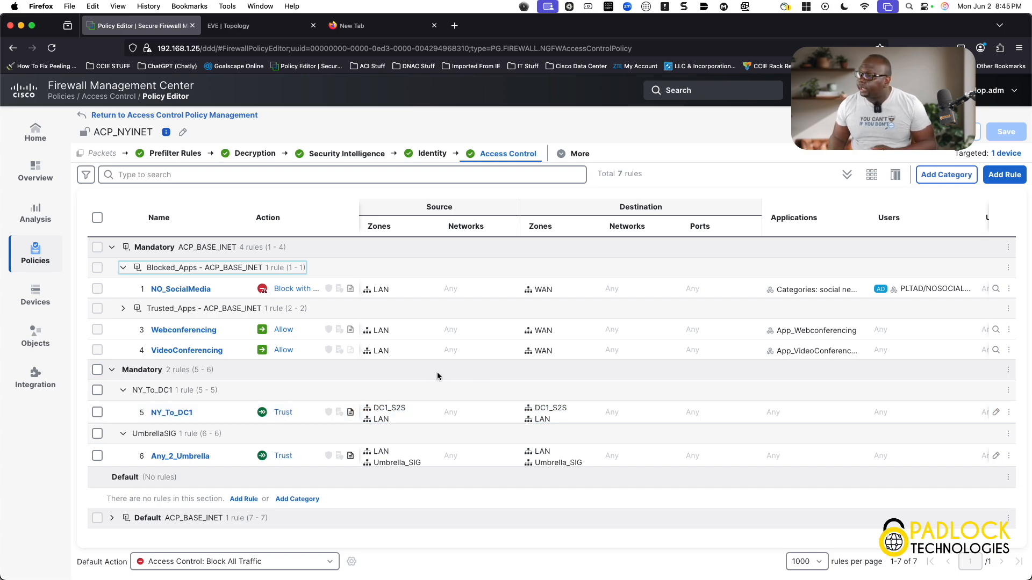
# - Open the ACP_NYINET policy's Advanced Settings and scroll through the inherited and local settings
pyautogui.click(578, 155)
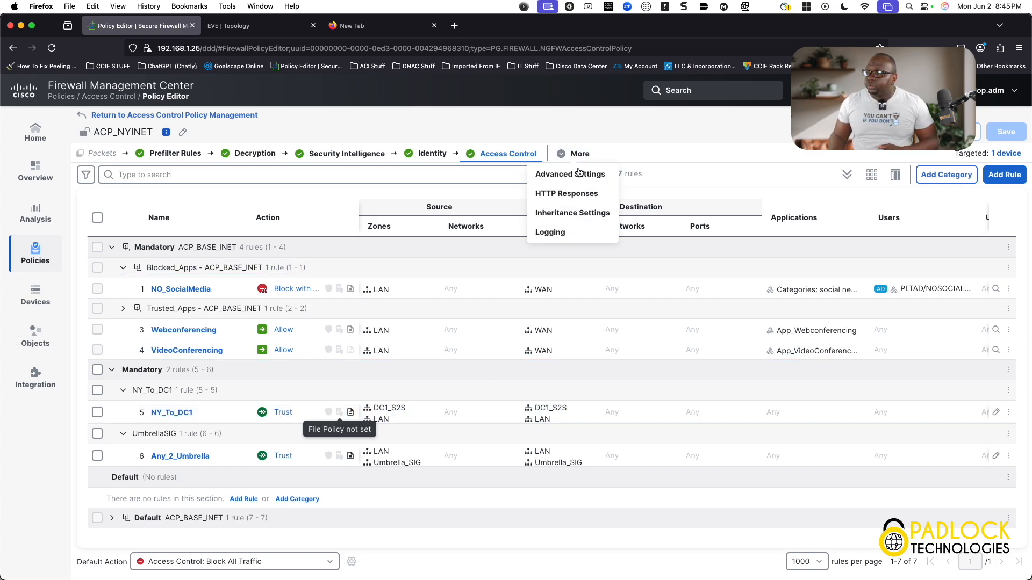
pyautogui.click(579, 177)
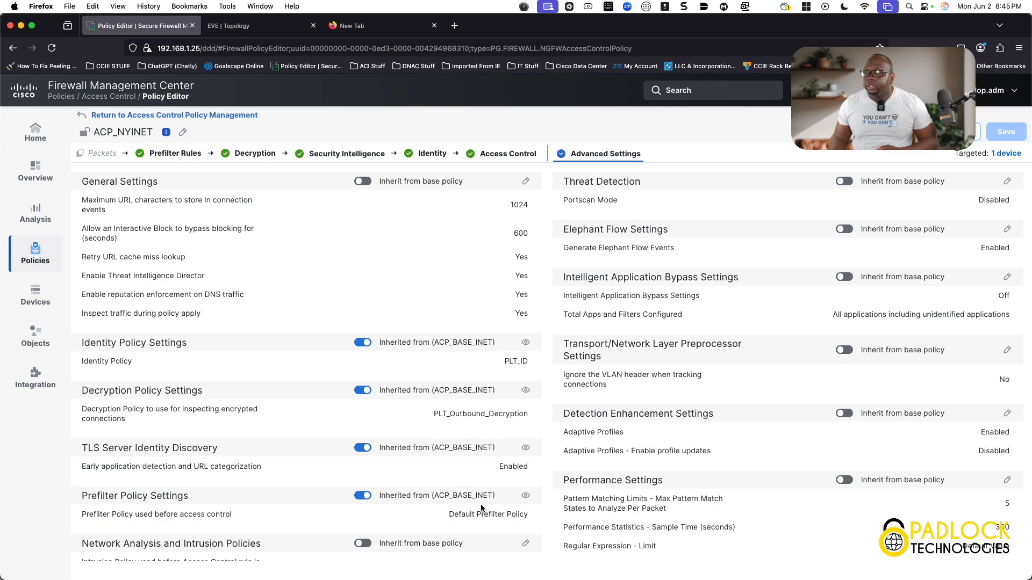
pyautogui.scroll(-5, 651, 450)
pyautogui.scroll(-3, 651, 451)
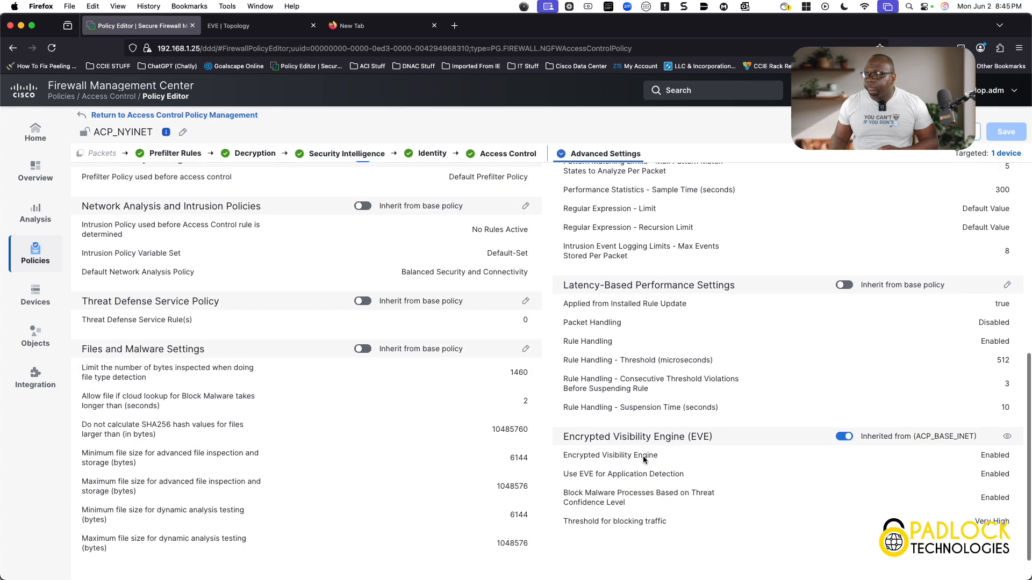
pyautogui.scroll(8, 430, 352)
pyautogui.scroll(1, 430, 357)
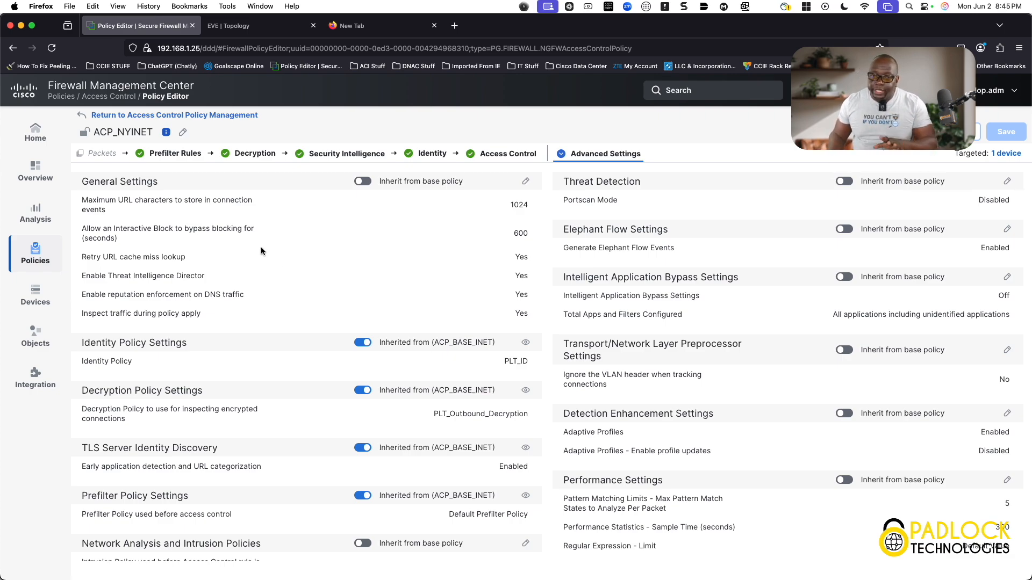
# - Open the Users analysis table and view the identity details of the NY user account
pyautogui.click(37, 215)
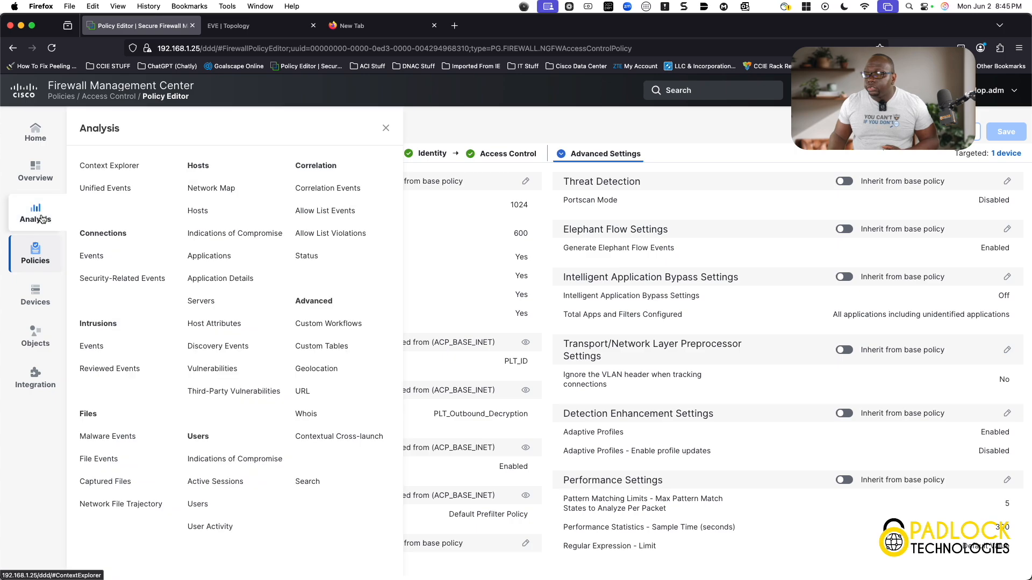
pyautogui.click(207, 506)
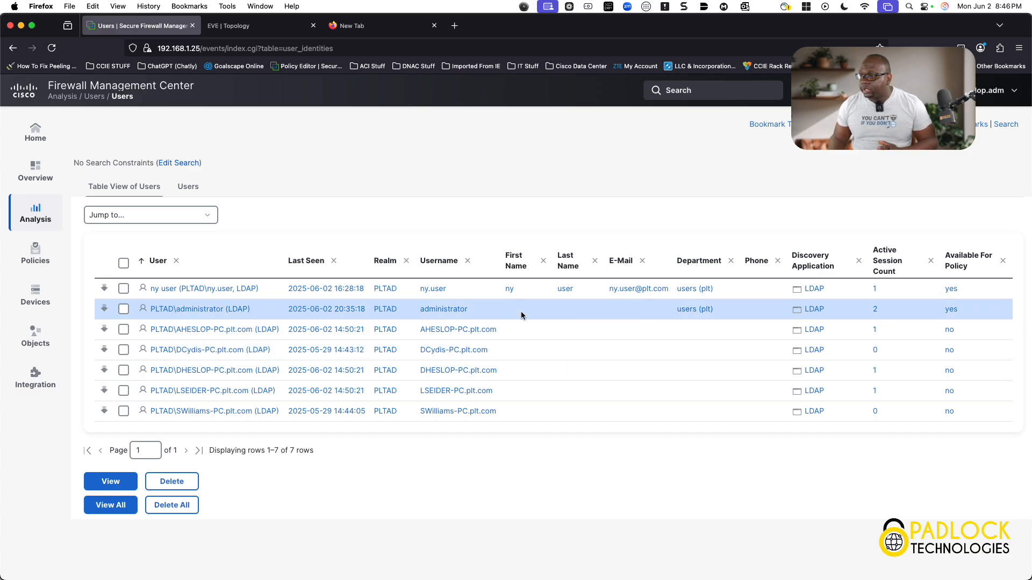
pyautogui.click(240, 289)
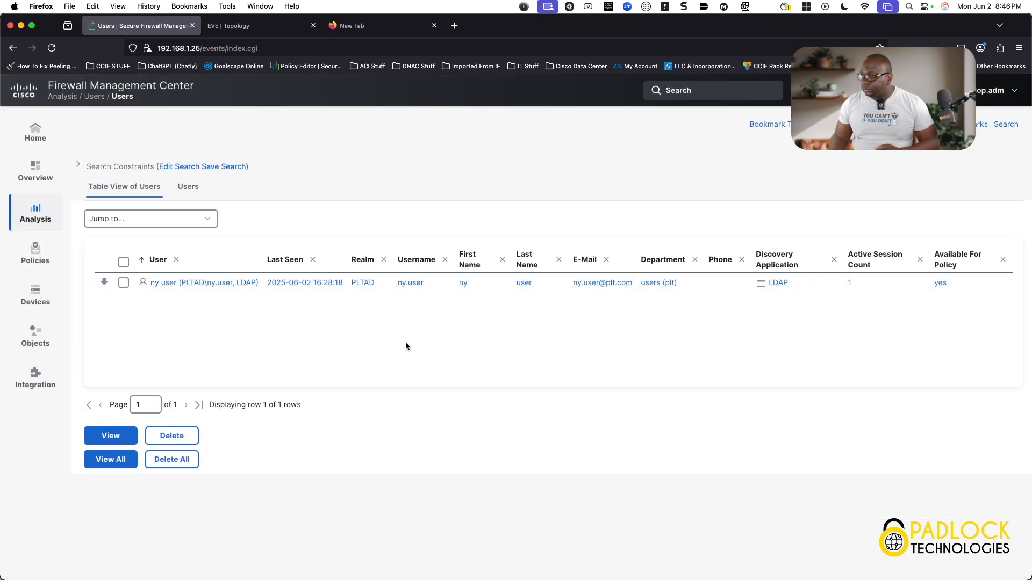
pyautogui.click(199, 189)
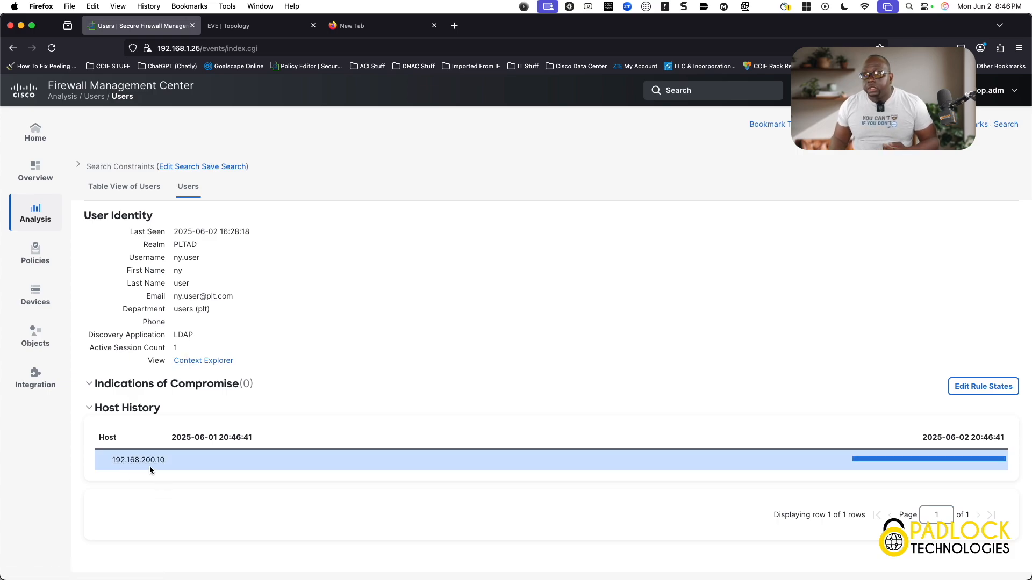
# - Switch to the EVE topology tab and open the NYUser desktop console
pyautogui.click(268, 49)
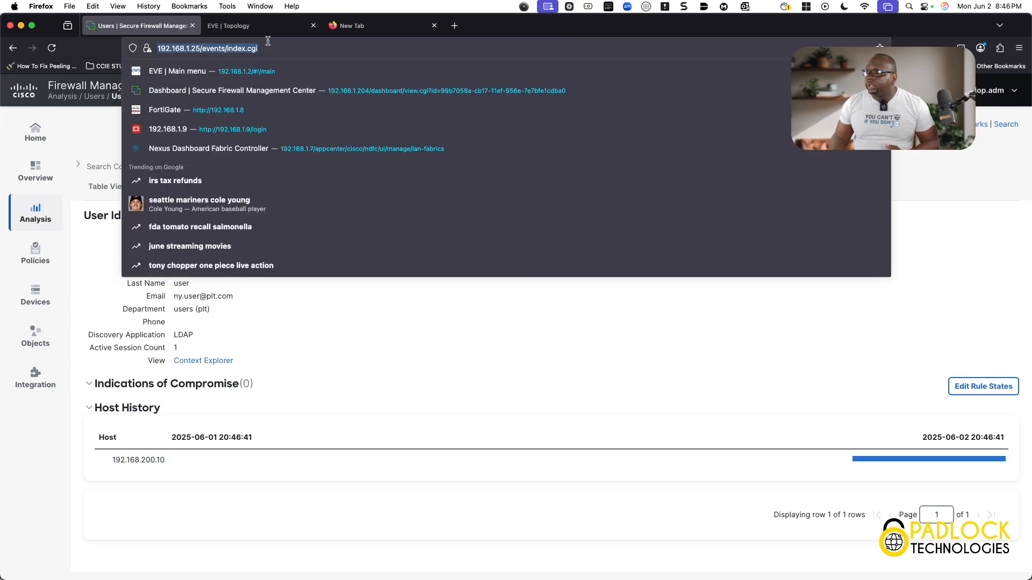
pyautogui.click(274, 33)
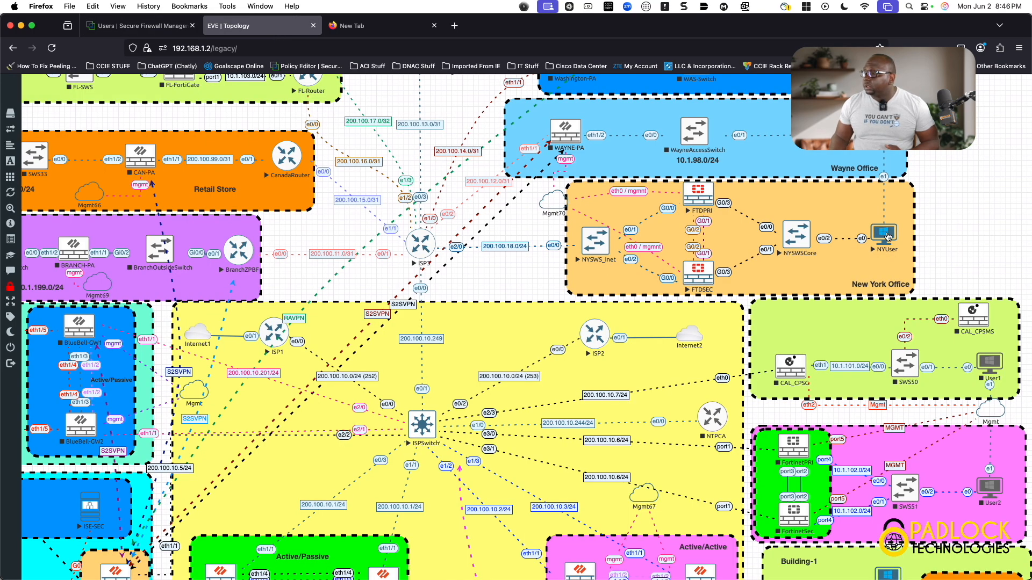
pyautogui.click(884, 234)
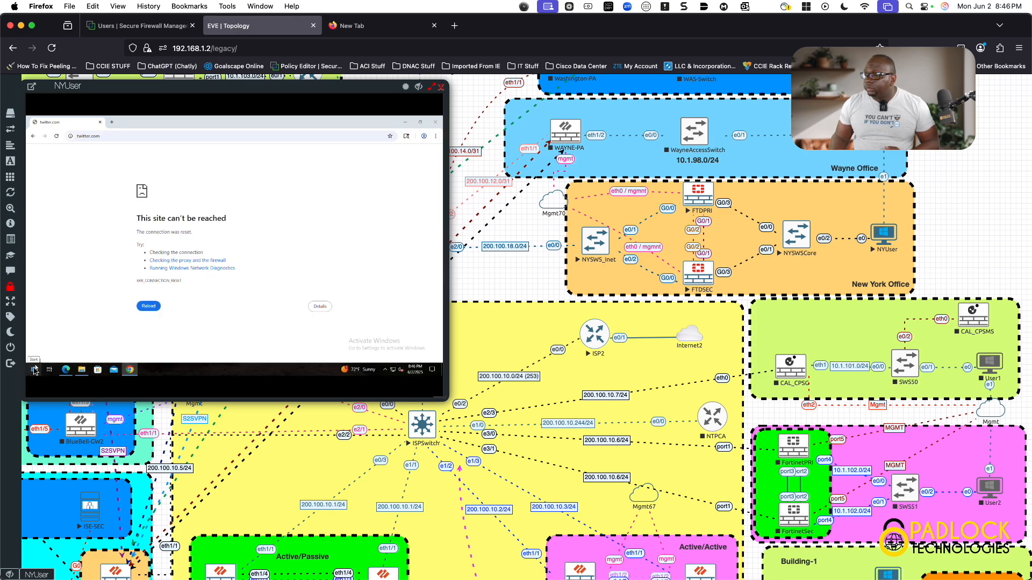
# - Open a command prompt on the NYUser desktop and run ipconfig
pyautogui.rightClick(33, 370)
pyautogui.click(59, 341)
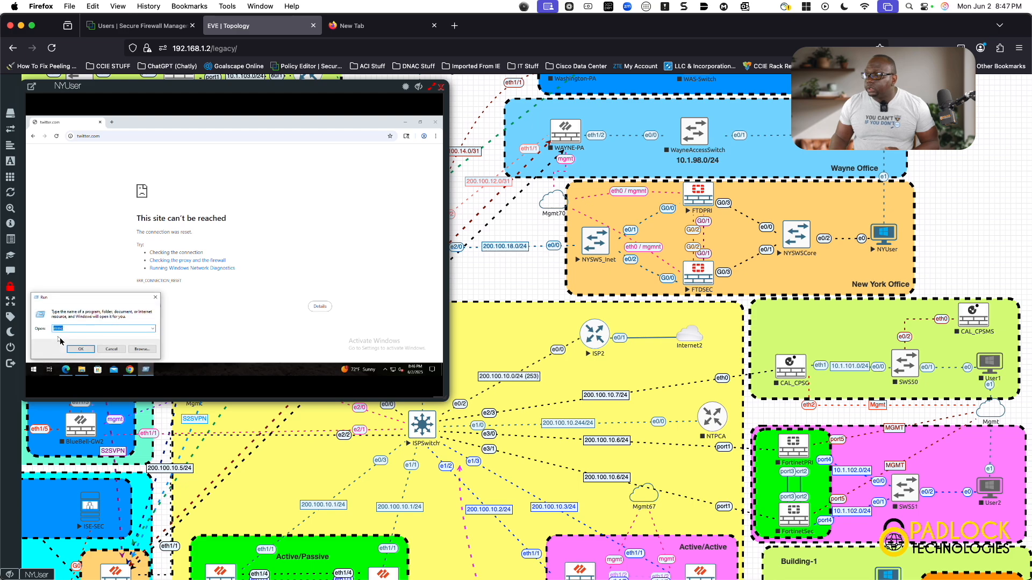
pyautogui.click(100, 349)
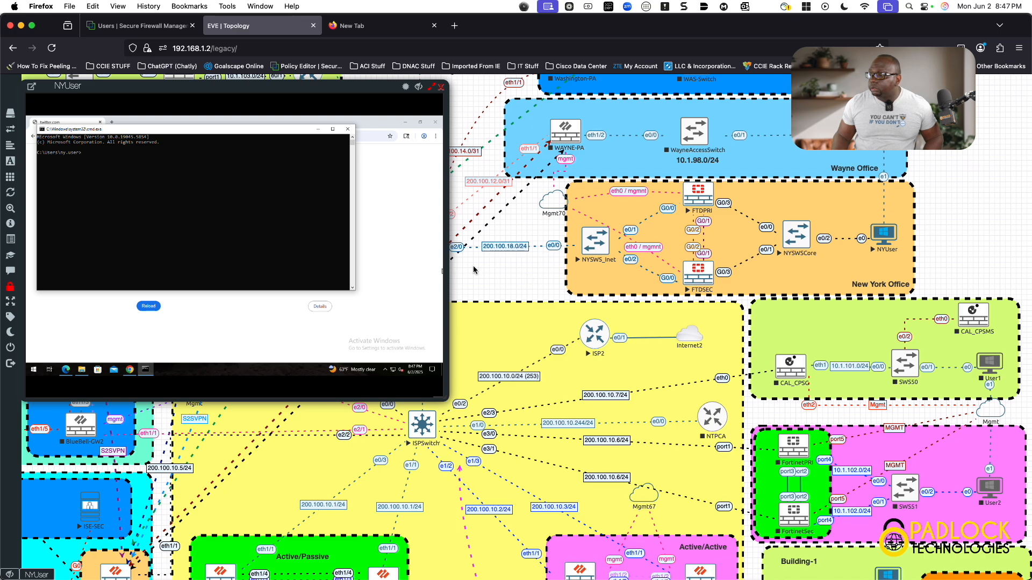
pyautogui.moveTo(446, 264); pyautogui.dragTo(672, 301)
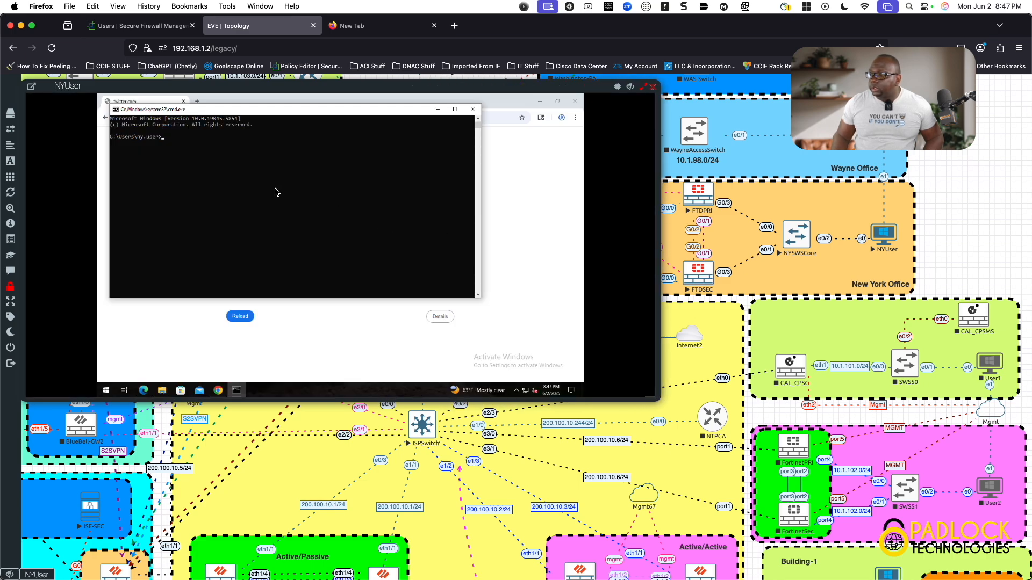
pyautogui.write('ipco')
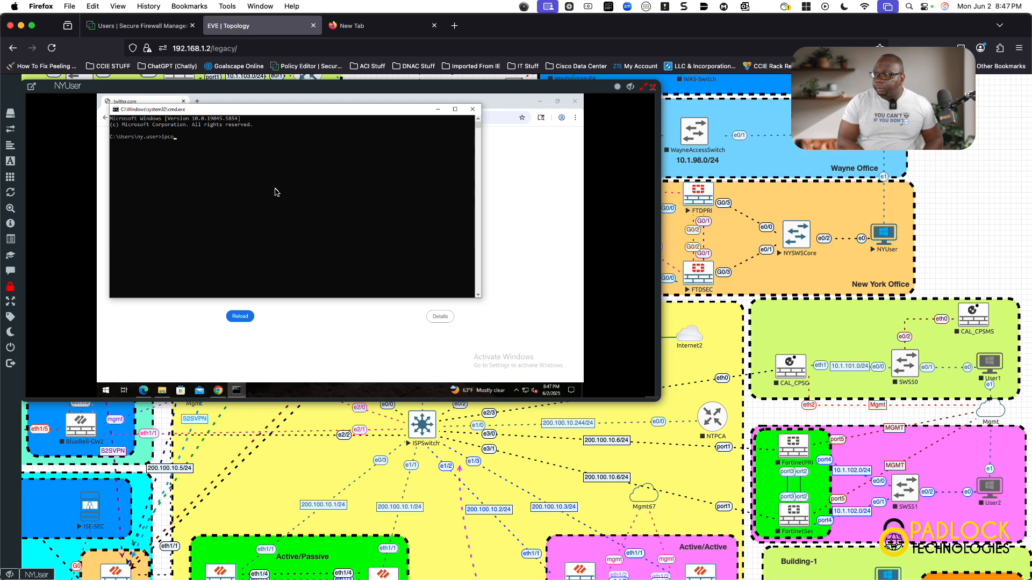
pyautogui.write('nfig')
pyautogui.press('Return')
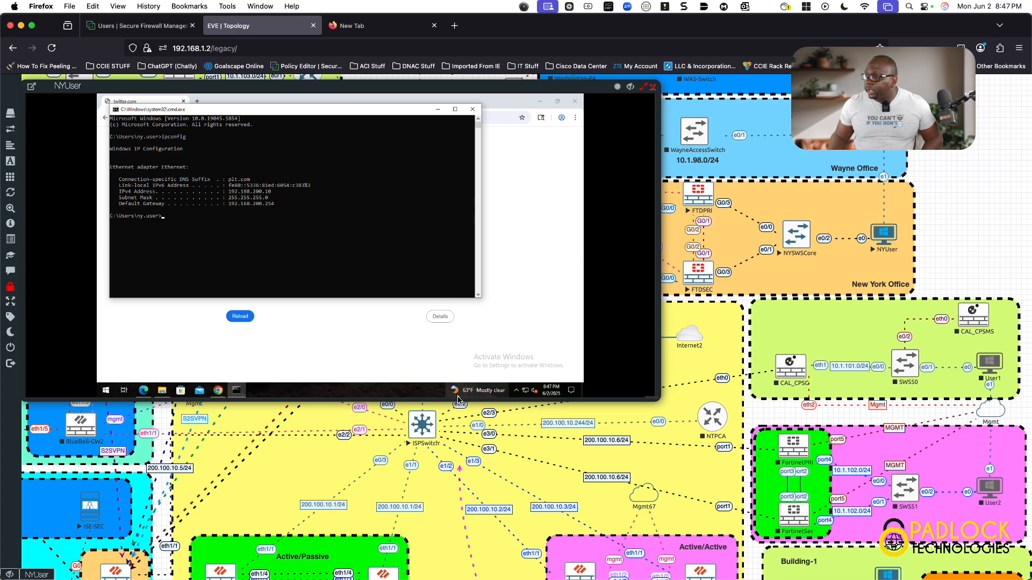
# - On the domain controller, open the NOSOCIALMEDIA group's properties in Active Directory Users and Computers and view its members
pyautogui.moveTo(459, 403); pyautogui.dragTo(430, 506)
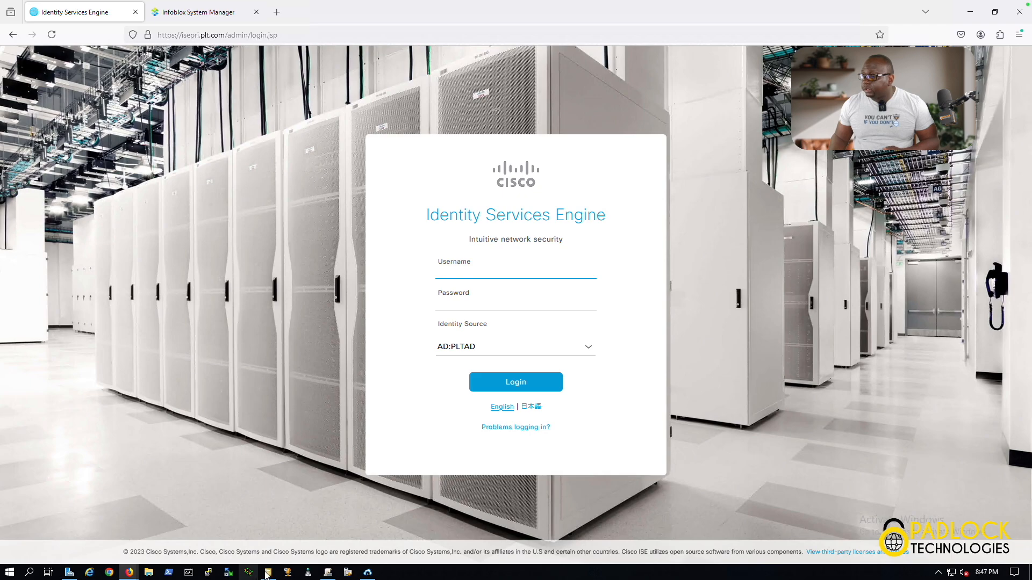
pyautogui.click(268, 573)
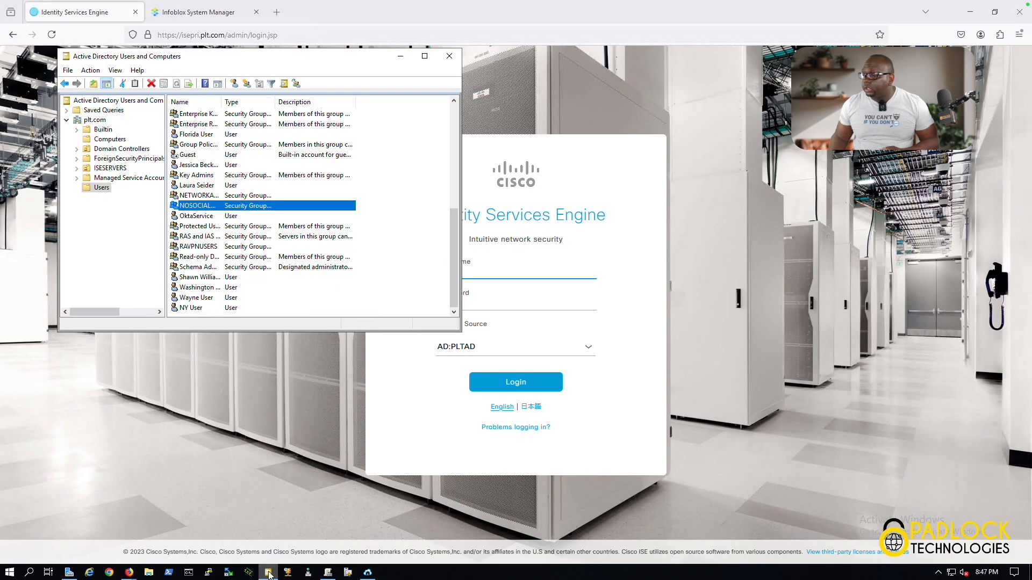
pyautogui.doubleClick(214, 206)
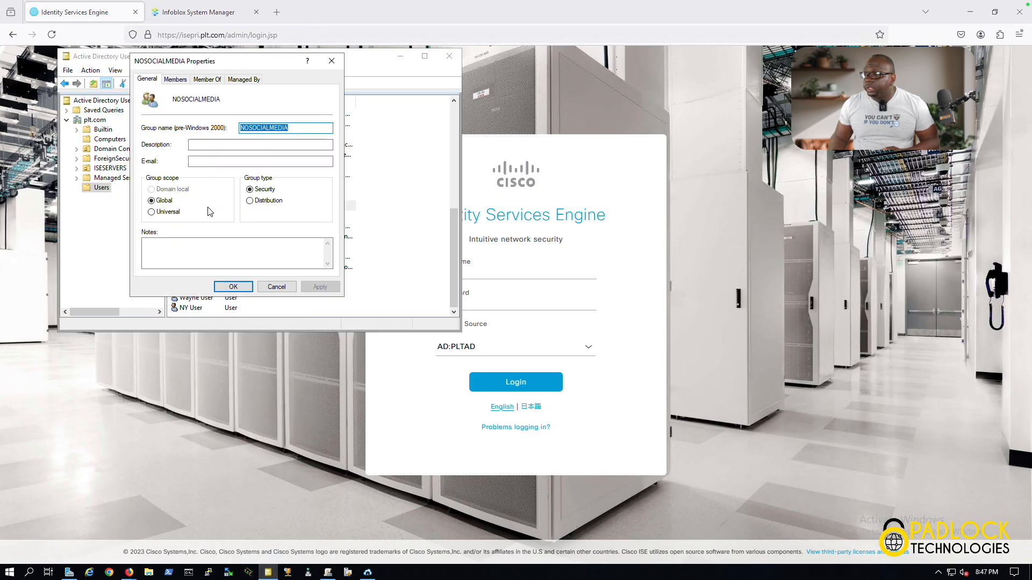
pyautogui.click(182, 80)
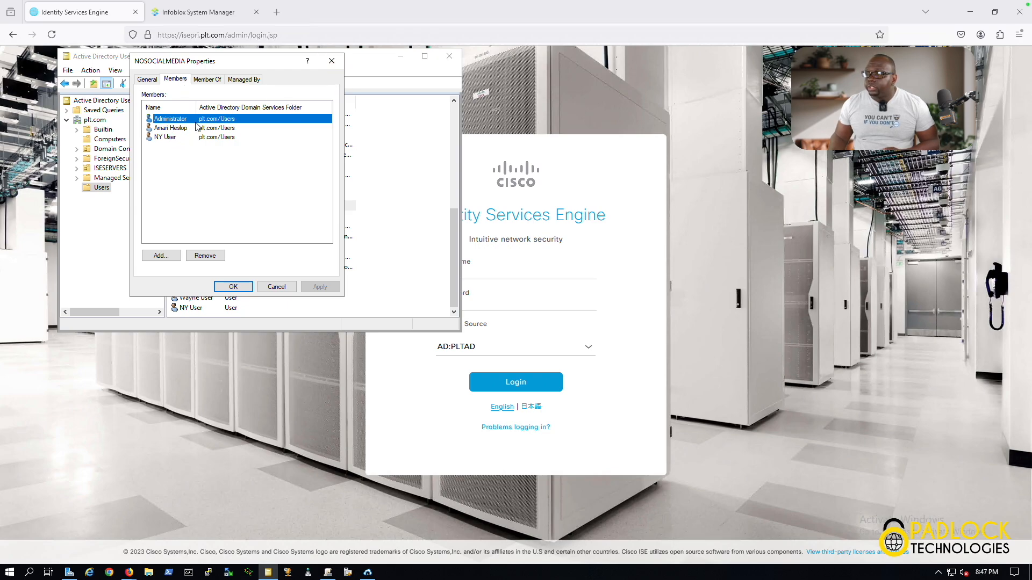
pyautogui.click(335, 64)
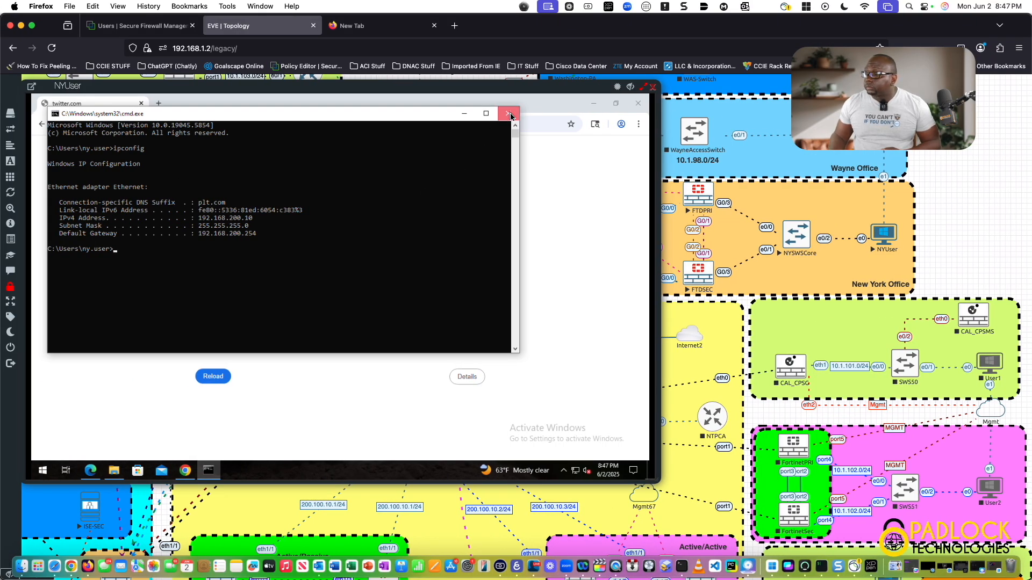
# - Close the command prompt, then open the PLT_Outbound_Decryption decryption policy and view its Advanced Settings
pyautogui.click(511, 115)
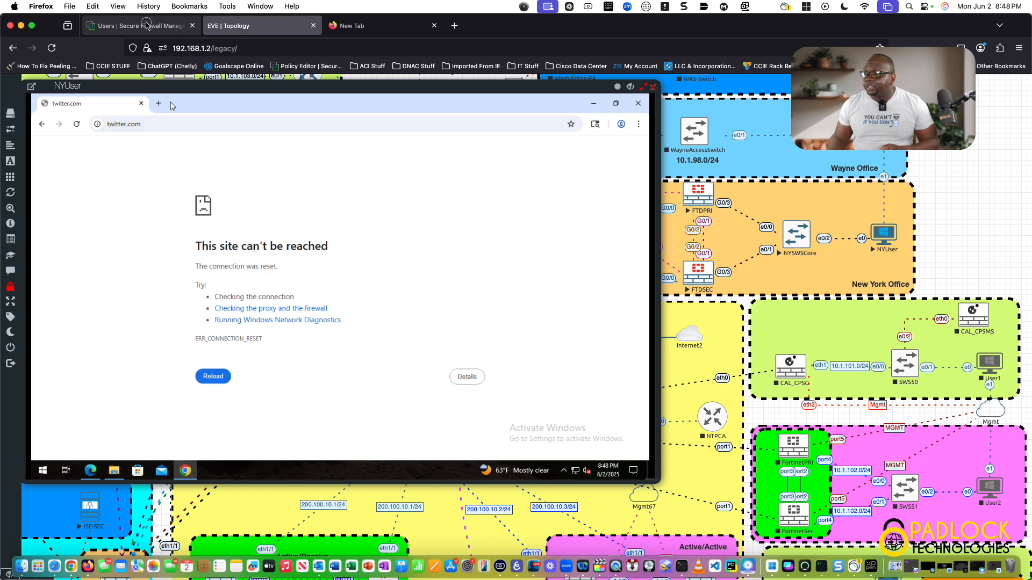
pyautogui.click(145, 25)
pyautogui.click(32, 249)
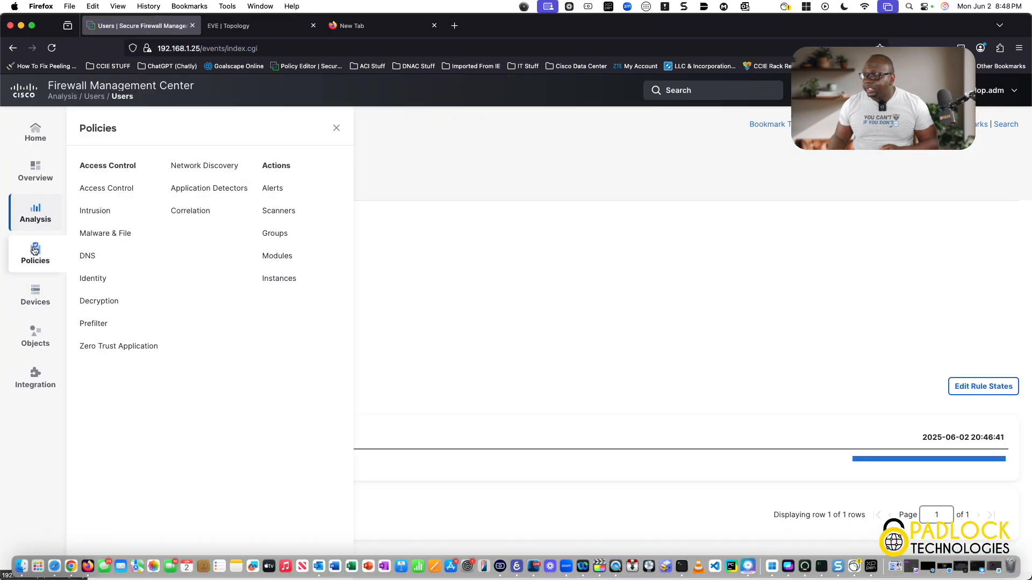
pyautogui.click(110, 303)
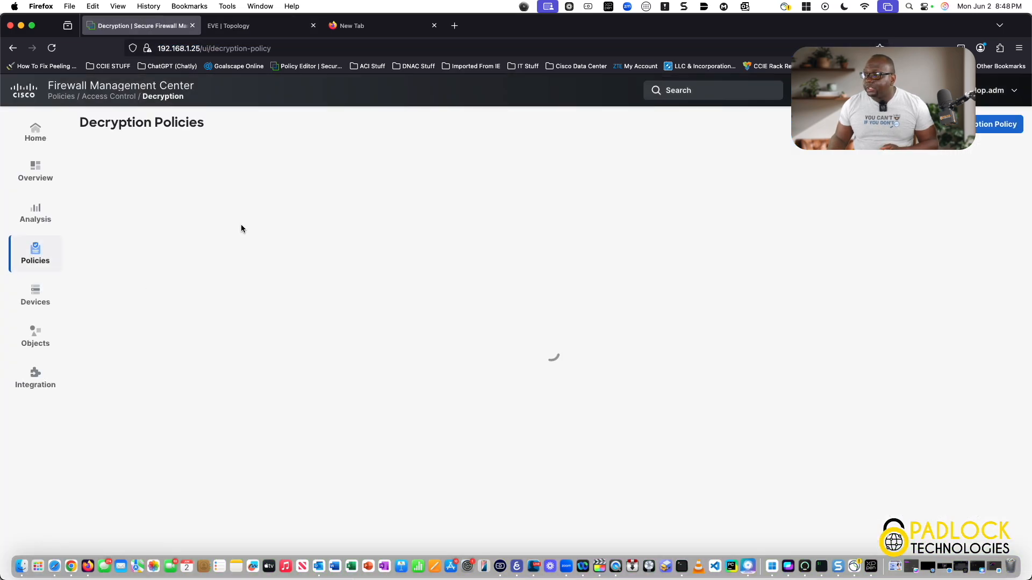
pyautogui.click(187, 190)
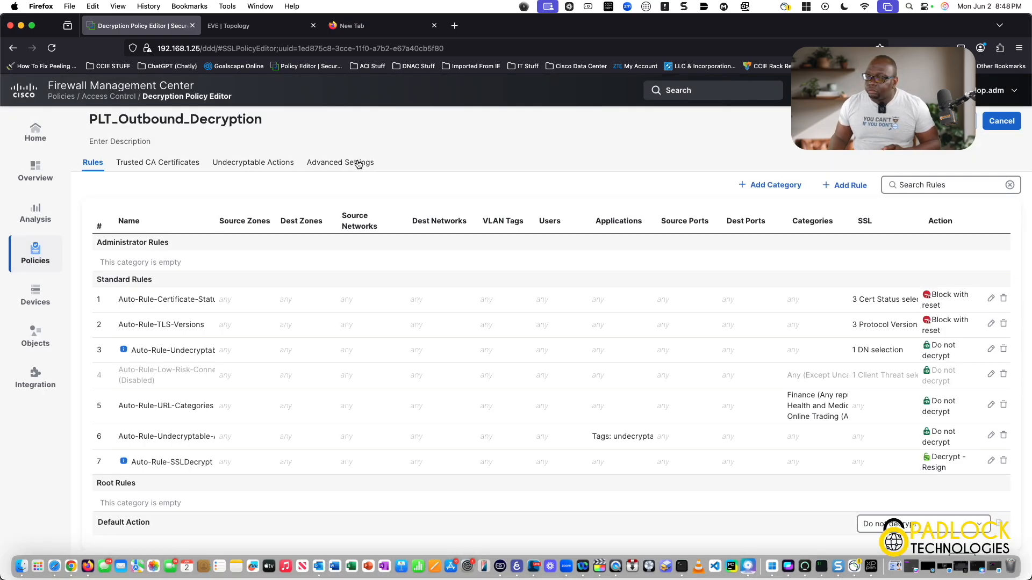
pyautogui.click(359, 164)
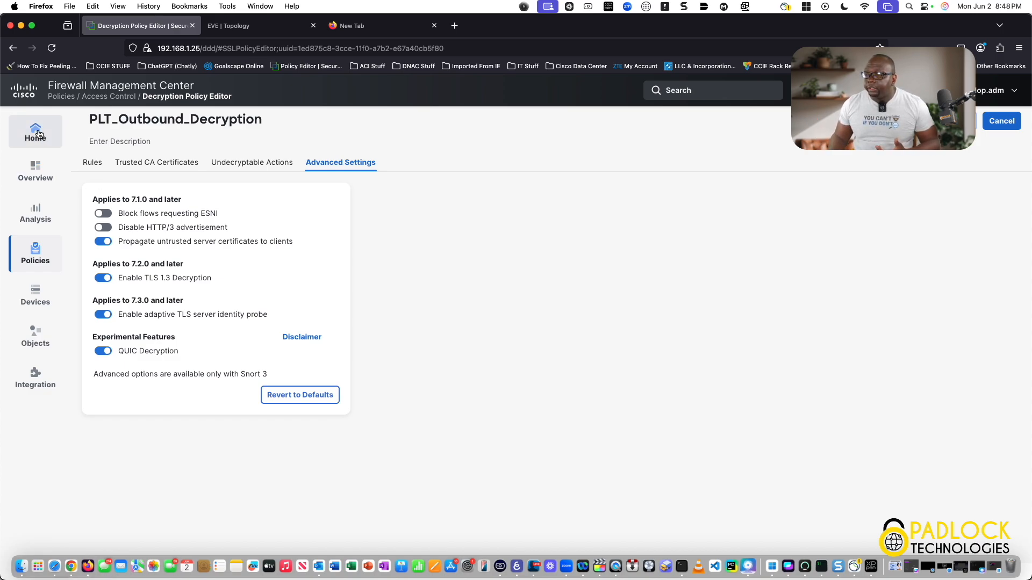
# - Browse to facebook.com in the NYUser desktop's browser
pyautogui.click(36, 168)
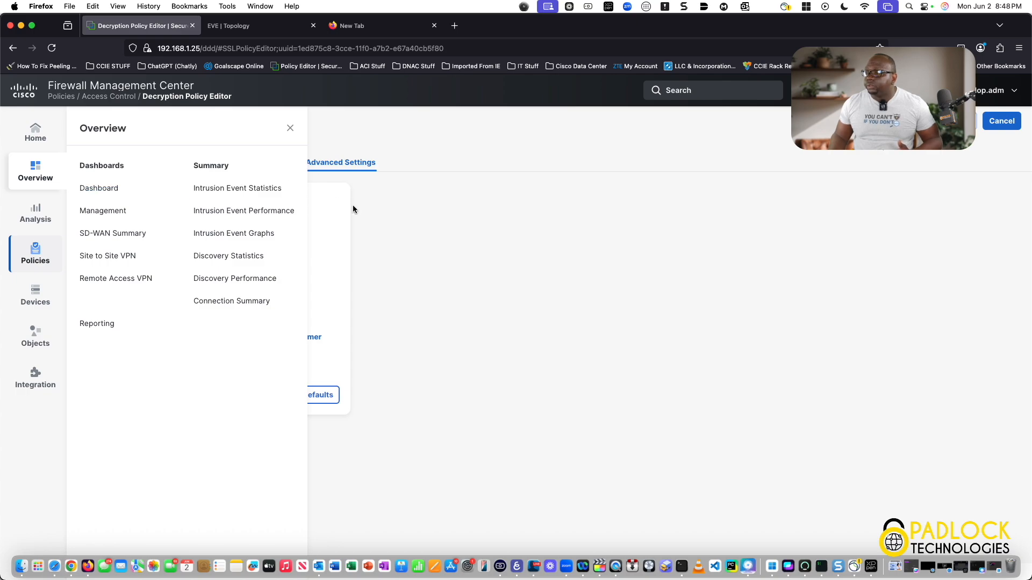
pyautogui.click(389, 237)
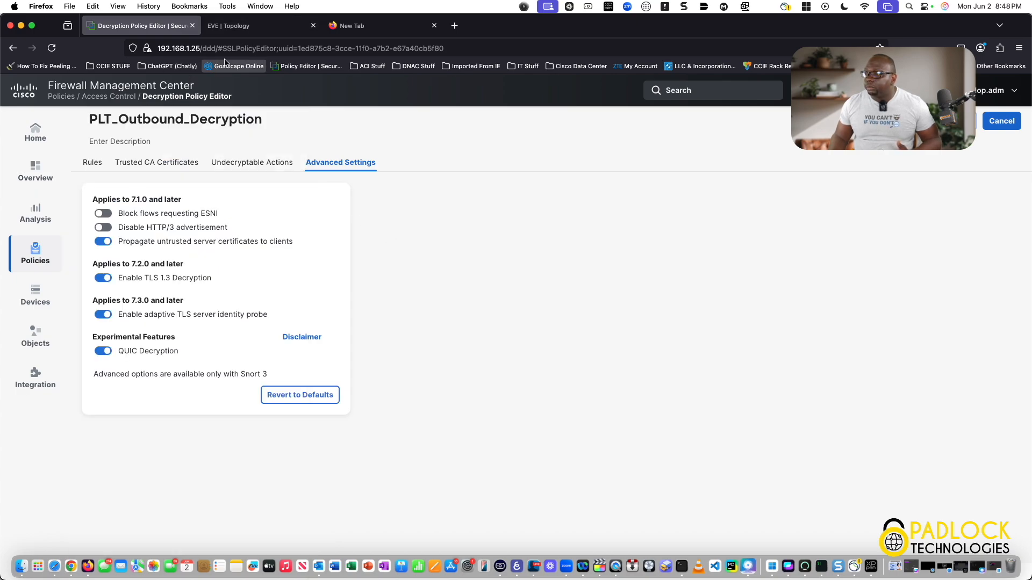
pyautogui.click(251, 27)
pyautogui.click(151, 126)
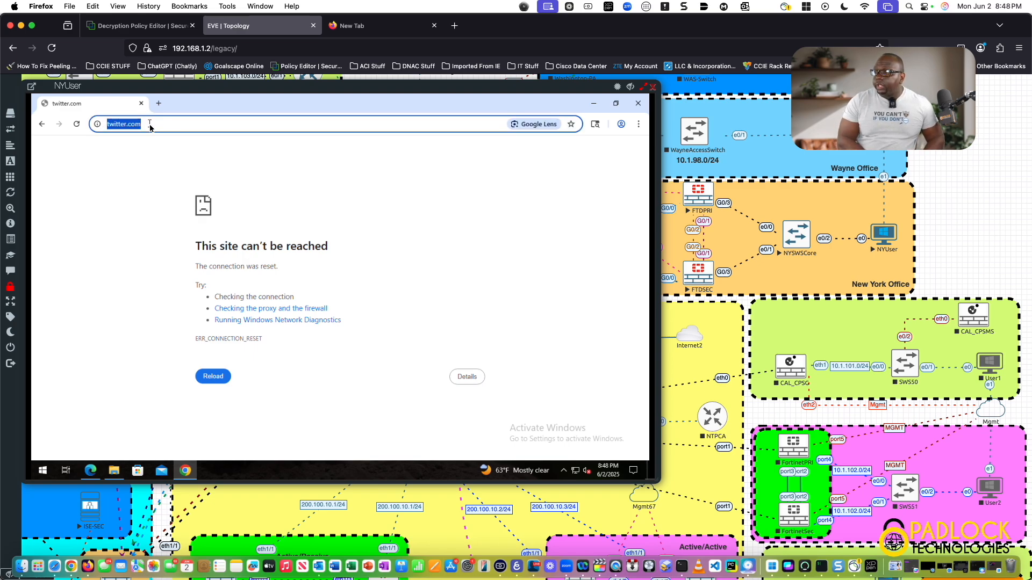
pyautogui.write('www')
pyautogui.press('Return')
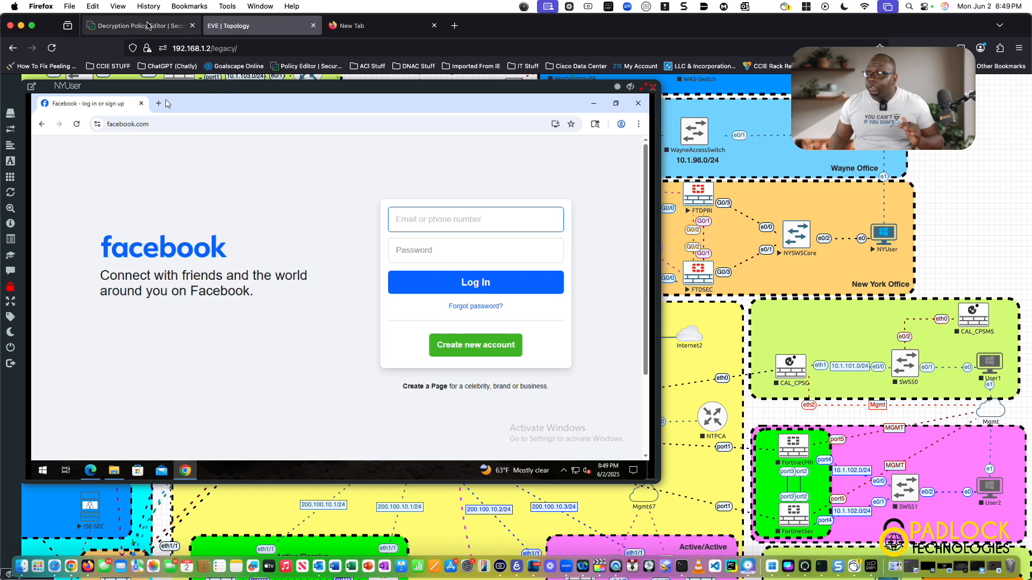
# - Open the Unified Events view in the firewall management center and start a Web Application search filter
pyautogui.click(147, 27)
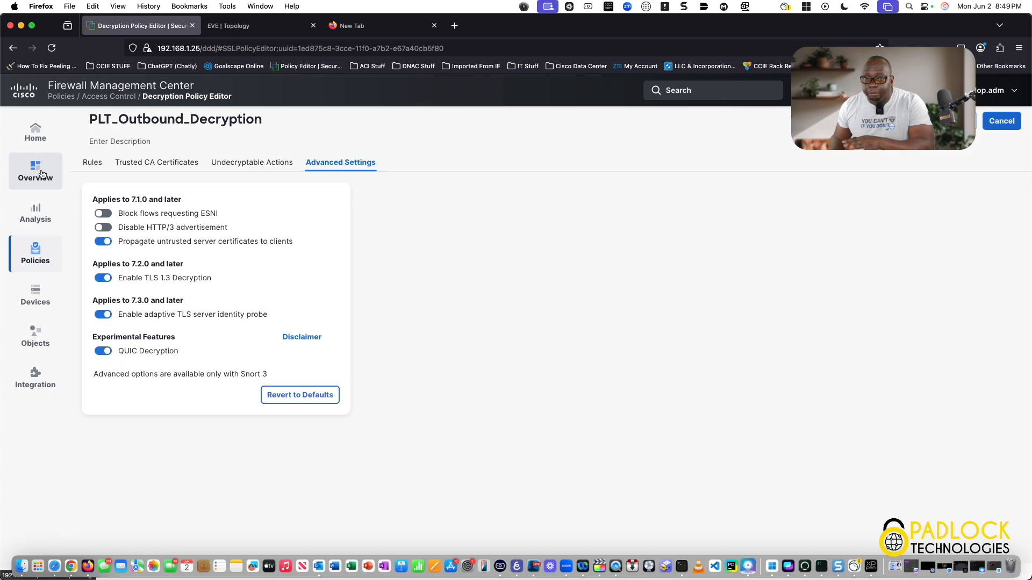
pyautogui.click(89, 192)
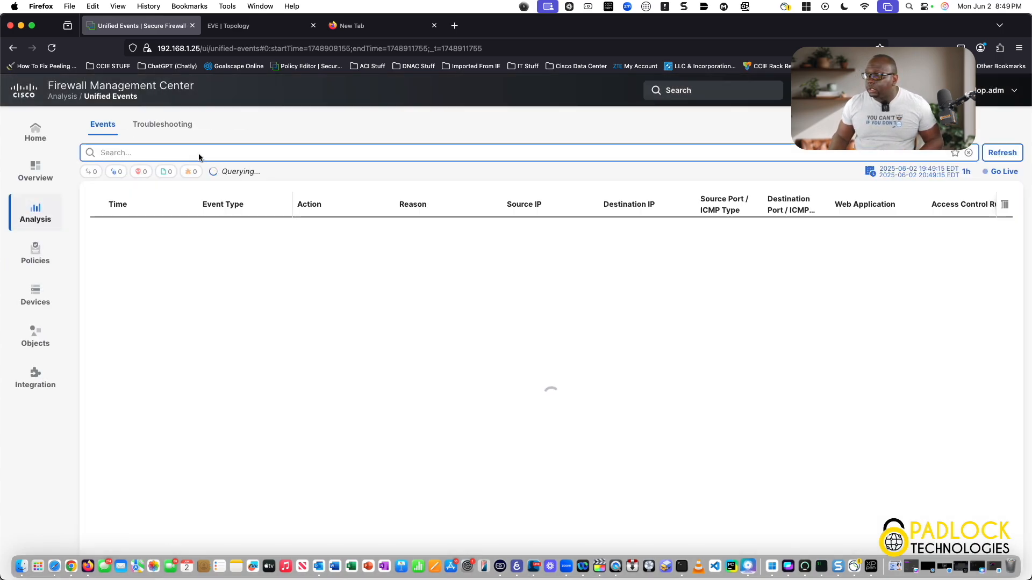
pyautogui.click(202, 154)
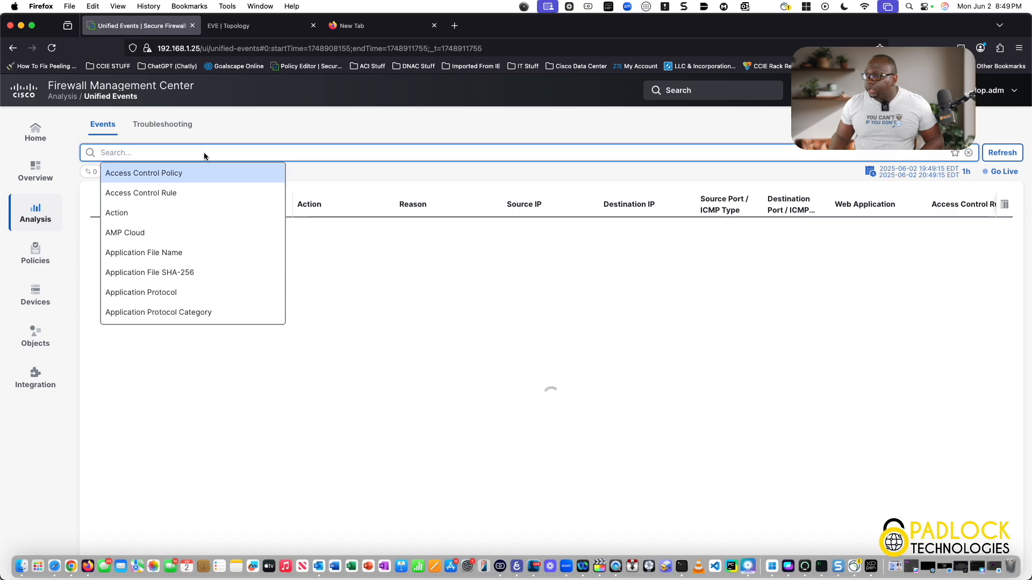
pyautogui.write('web')
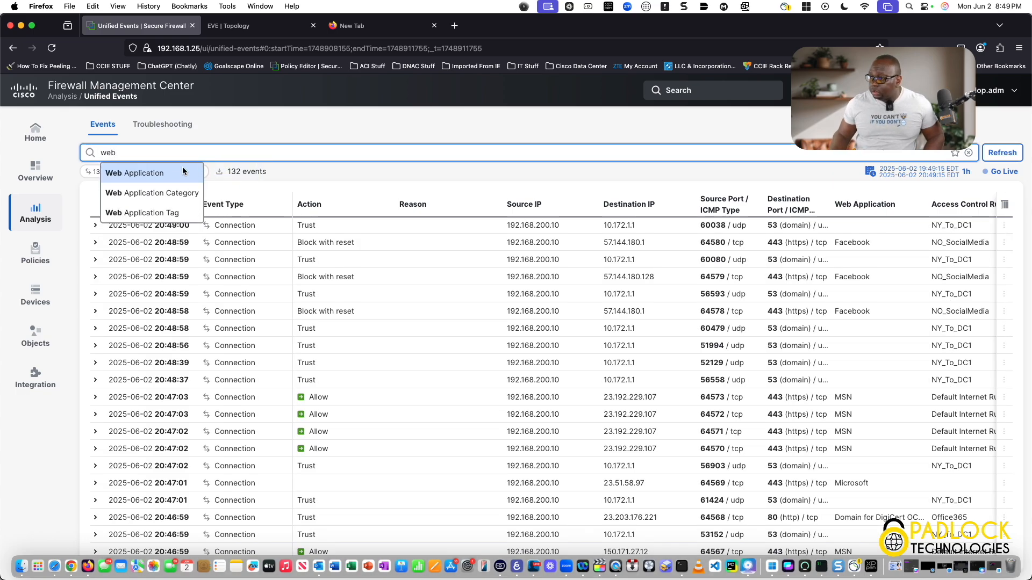
pyautogui.click(155, 172)
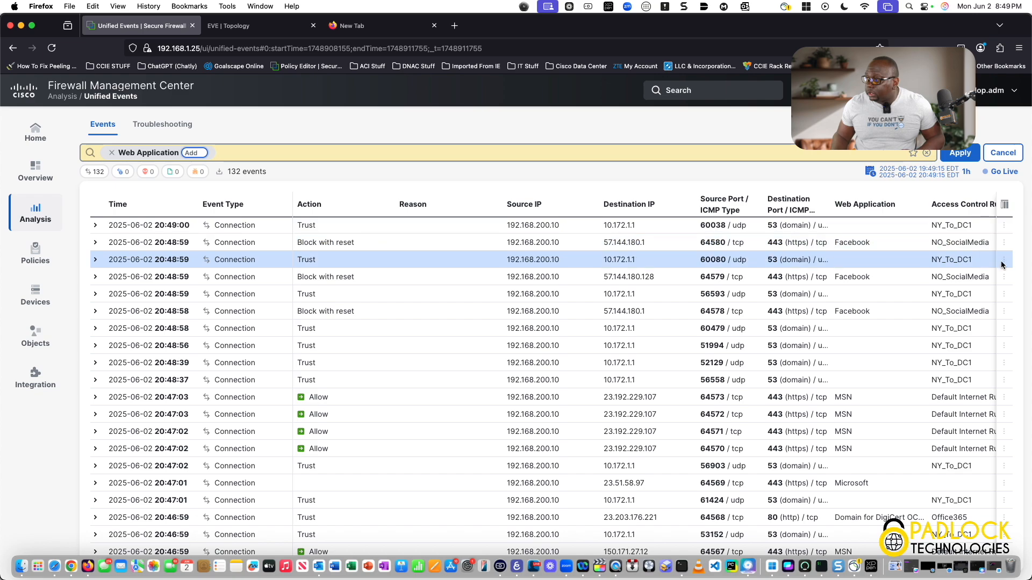
# - Open the details of the blocked Facebook connection event and read through all its fields
pyautogui.click(1004, 245)
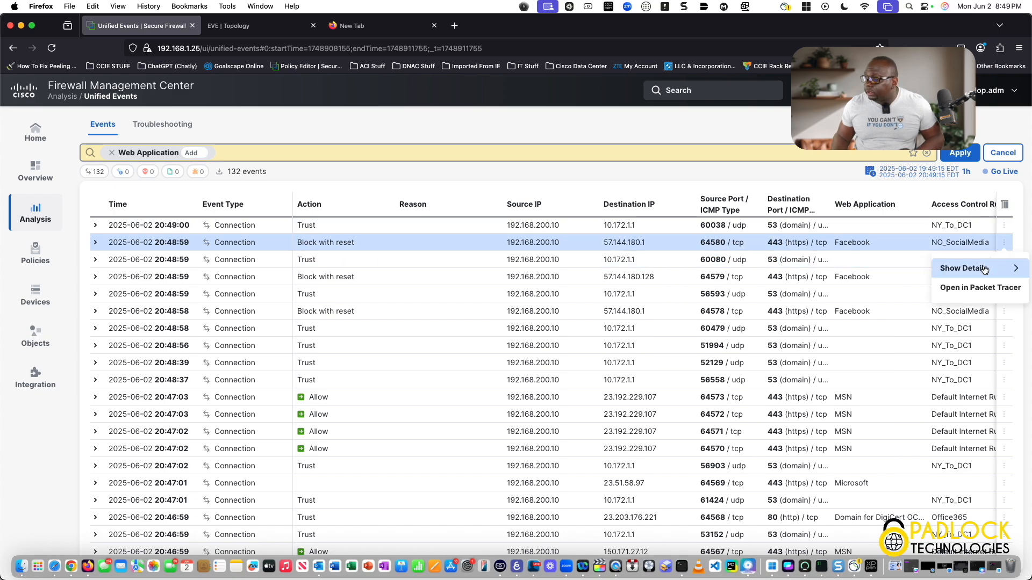
pyautogui.click(984, 269)
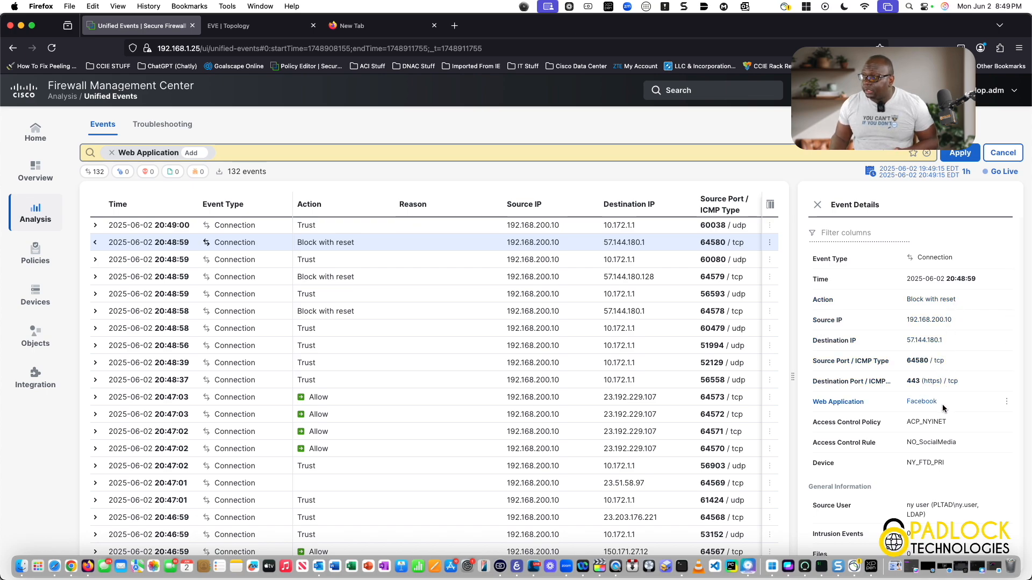
pyautogui.scroll(-3, 942, 404)
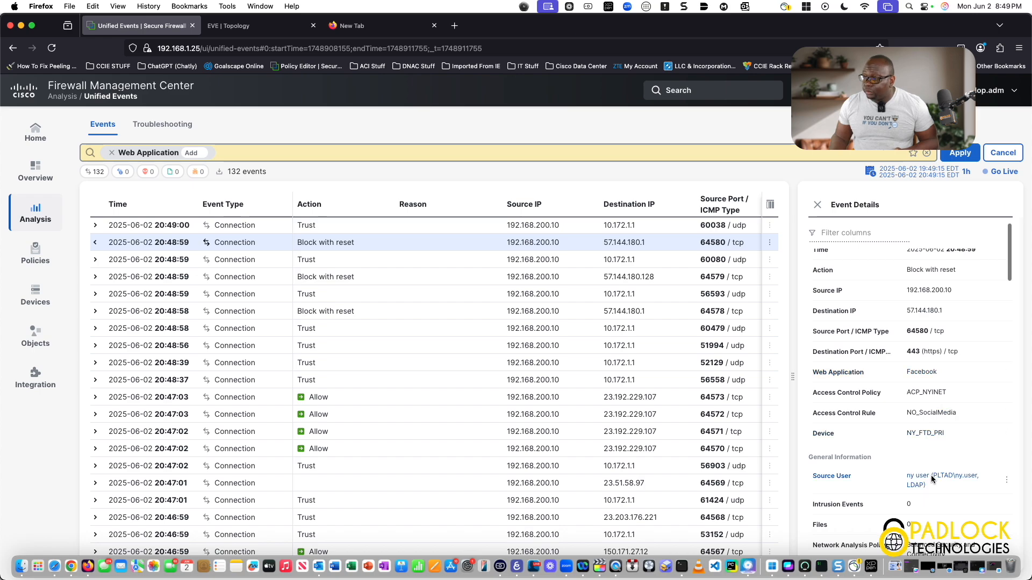
pyautogui.scroll(-1, 933, 441)
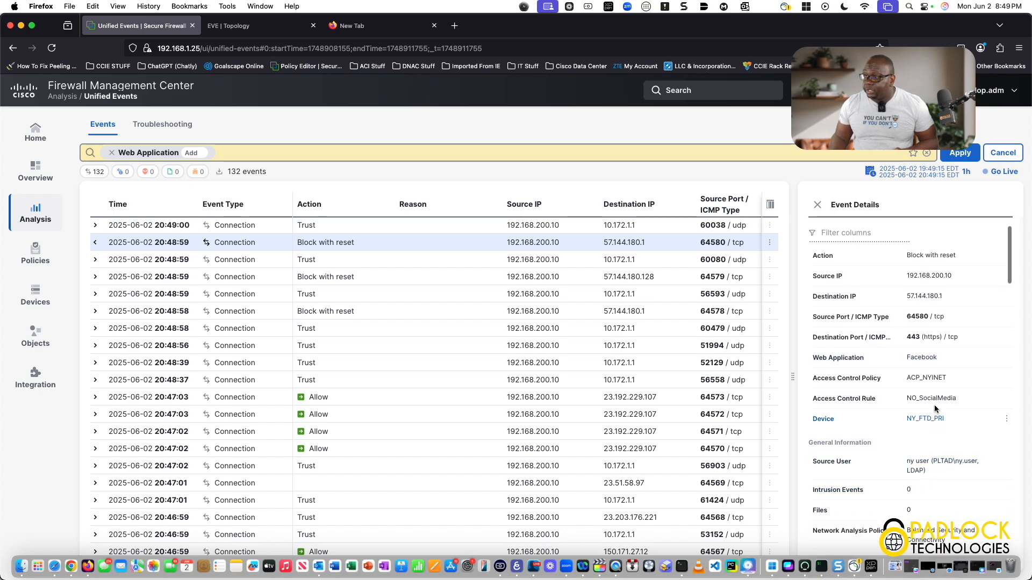
pyautogui.scroll(-10, 937, 478)
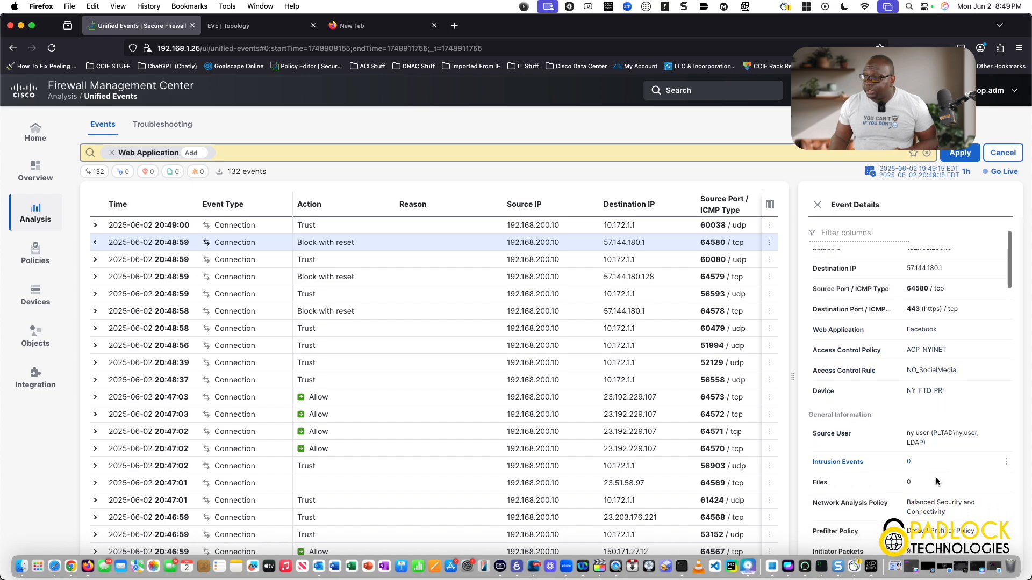
pyautogui.scroll(-6, 937, 477)
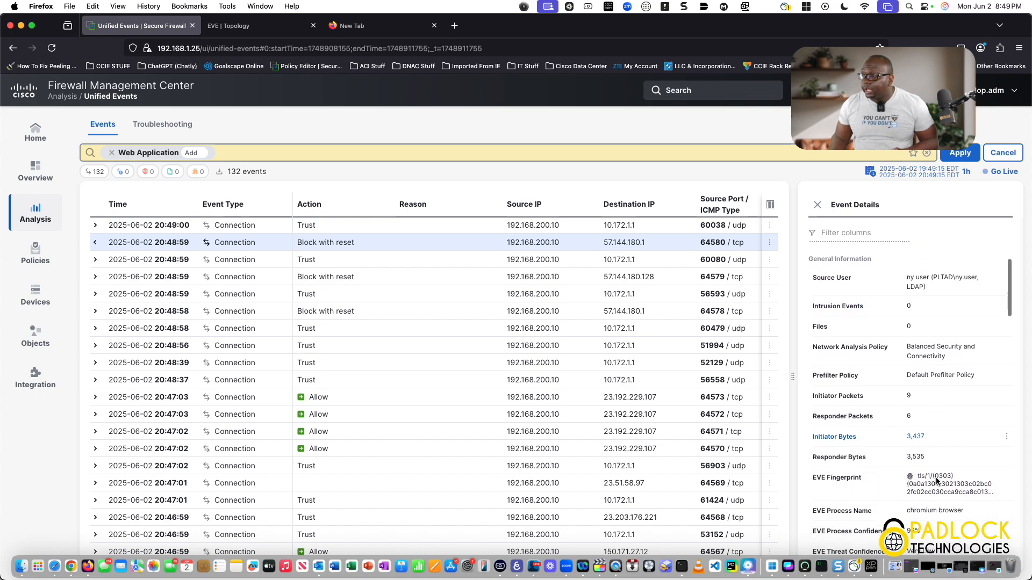
pyautogui.scroll(-8, 936, 480)
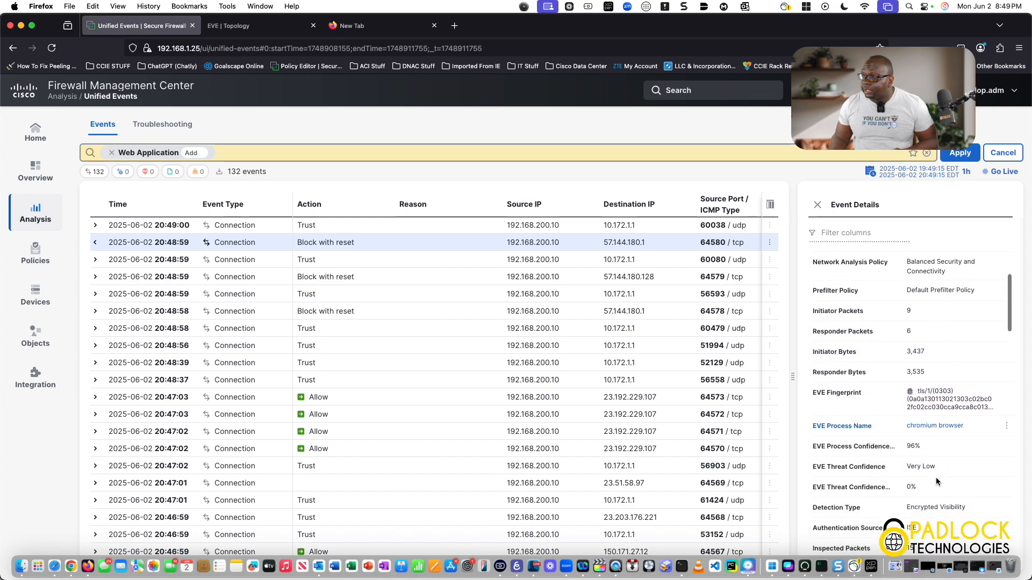
pyautogui.scroll(-9, 936, 480)
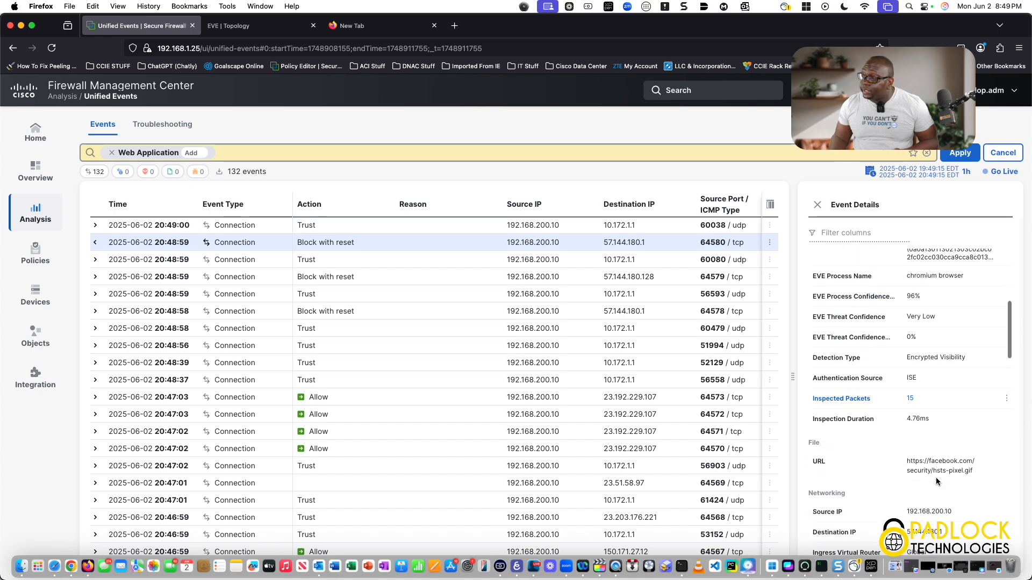
pyautogui.scroll(-14, 936, 477)
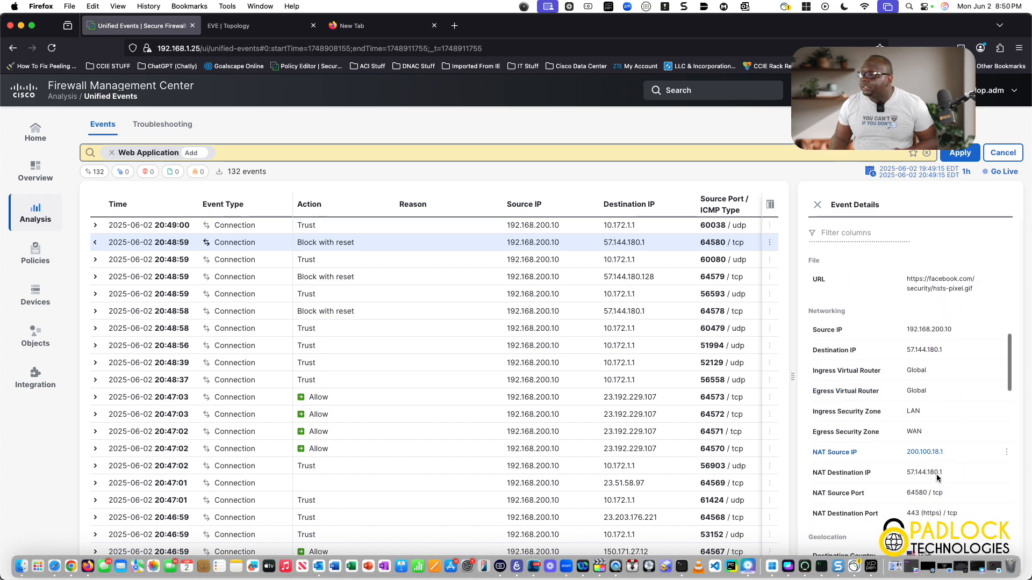
pyautogui.scroll(-7, 936, 477)
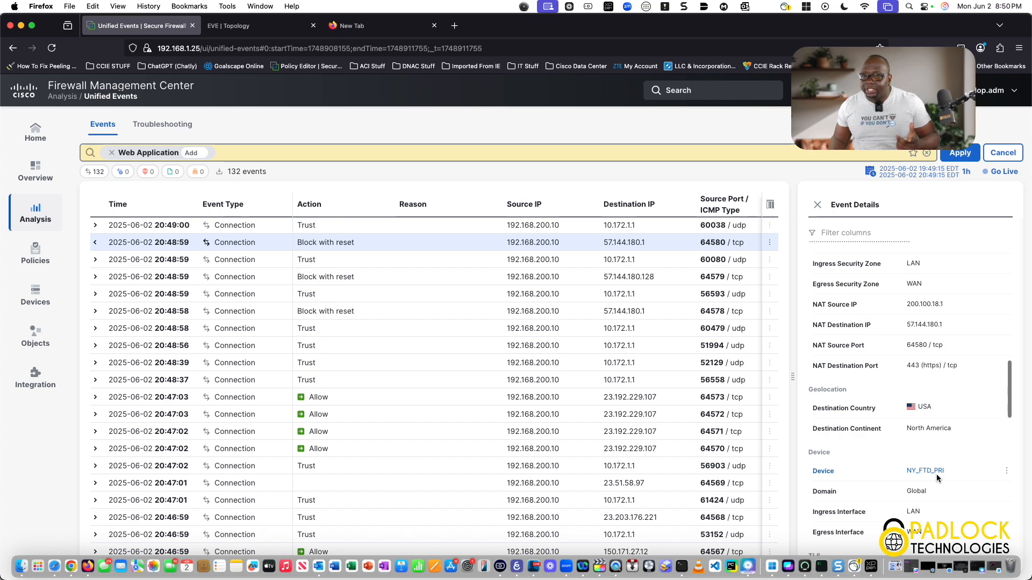
pyautogui.scroll(-9, 936, 477)
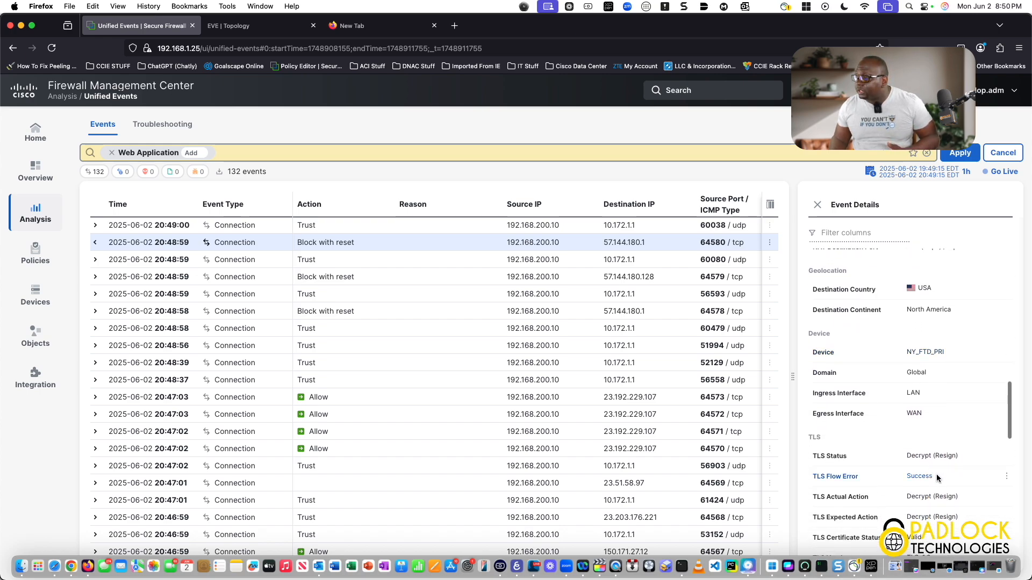
pyautogui.scroll(-2, 936, 477)
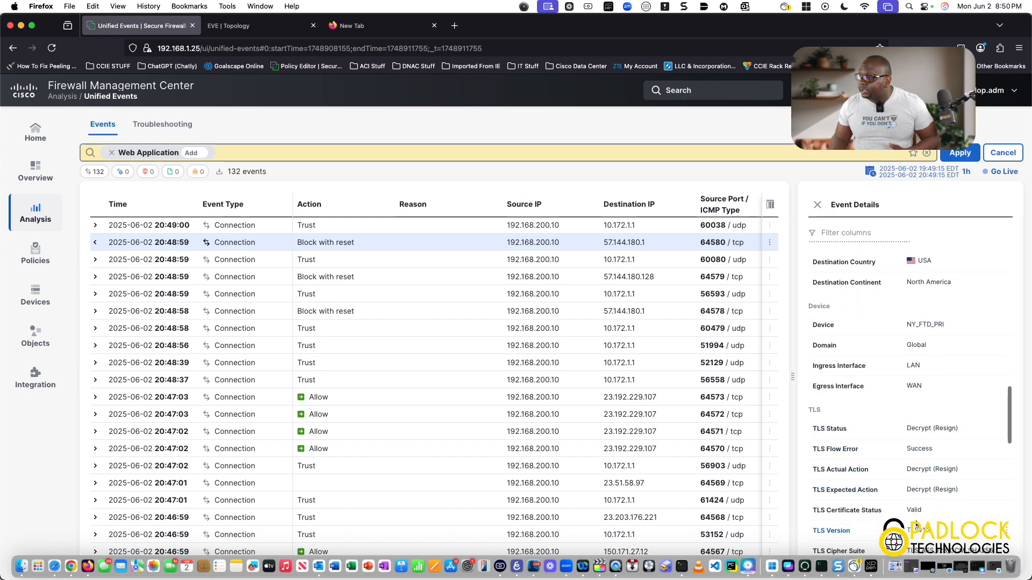
pyautogui.scroll(-11, 916, 526)
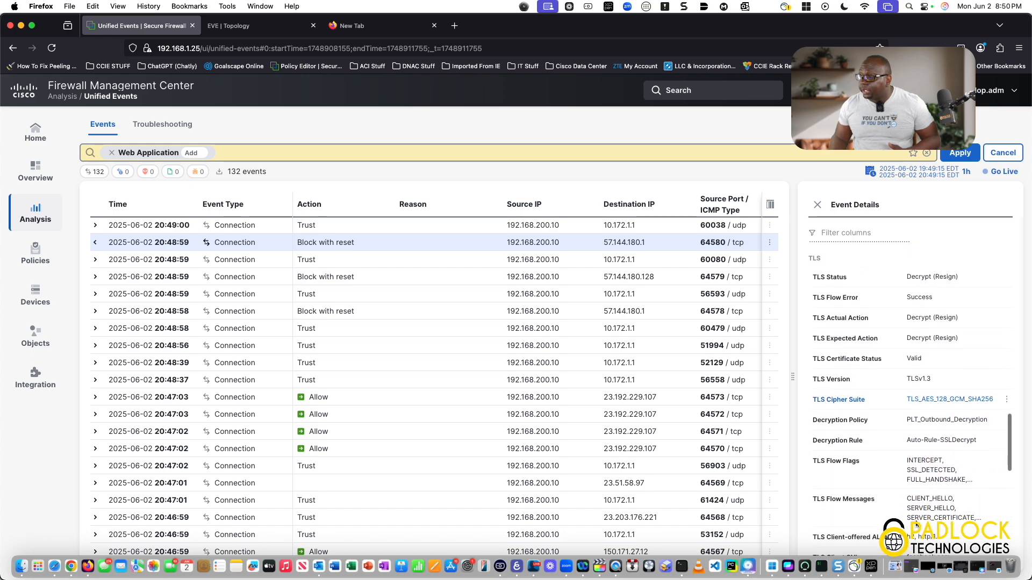
pyautogui.scroll(-4, 916, 525)
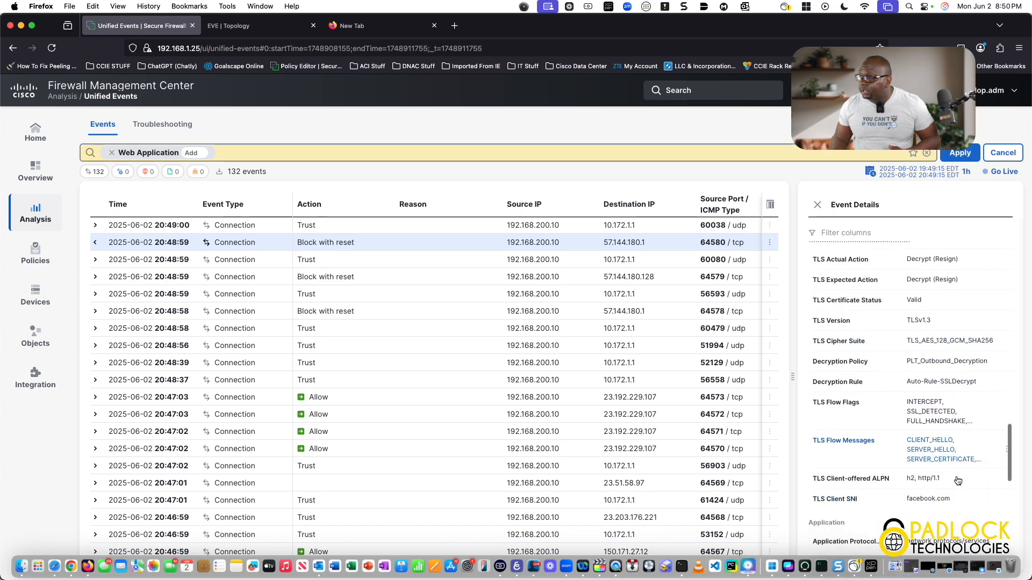
pyautogui.scroll(-10, 950, 516)
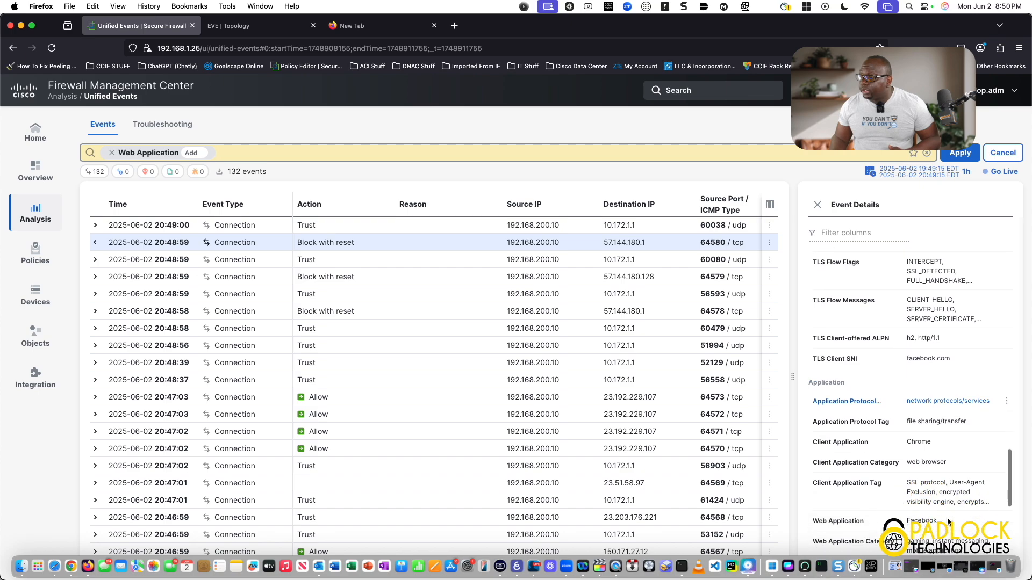
pyautogui.scroll(-14, 948, 521)
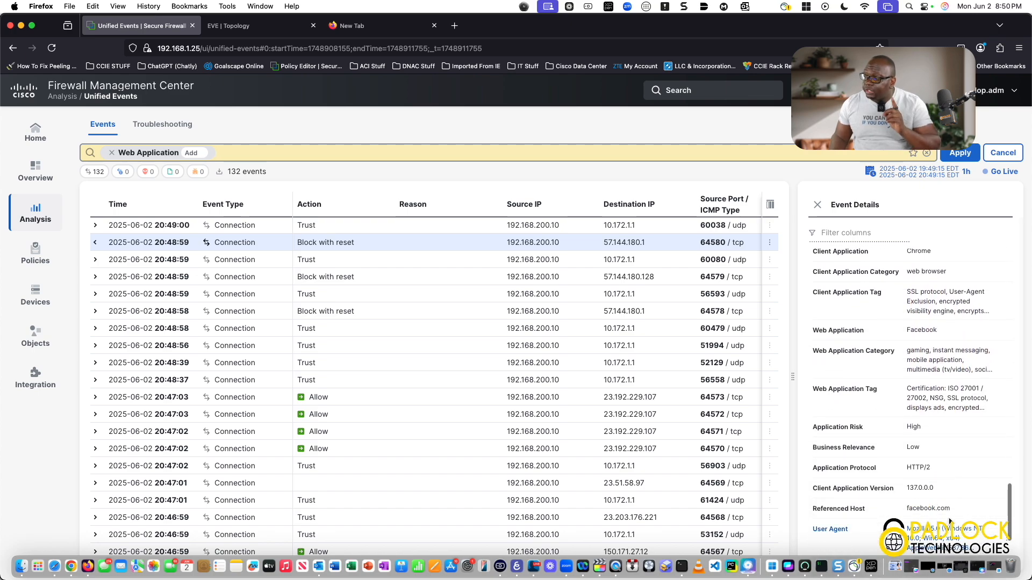
pyautogui.scroll(-9, 949, 522)
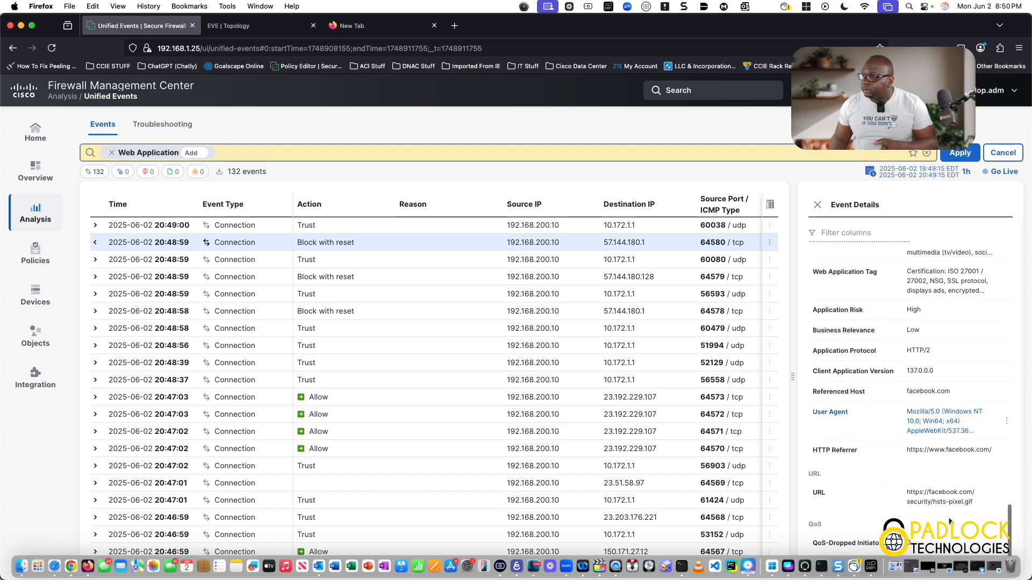
# - Browse to twitter.com in the NYUser desktop's browser and highlight the resulting error text
pyautogui.click(267, 30)
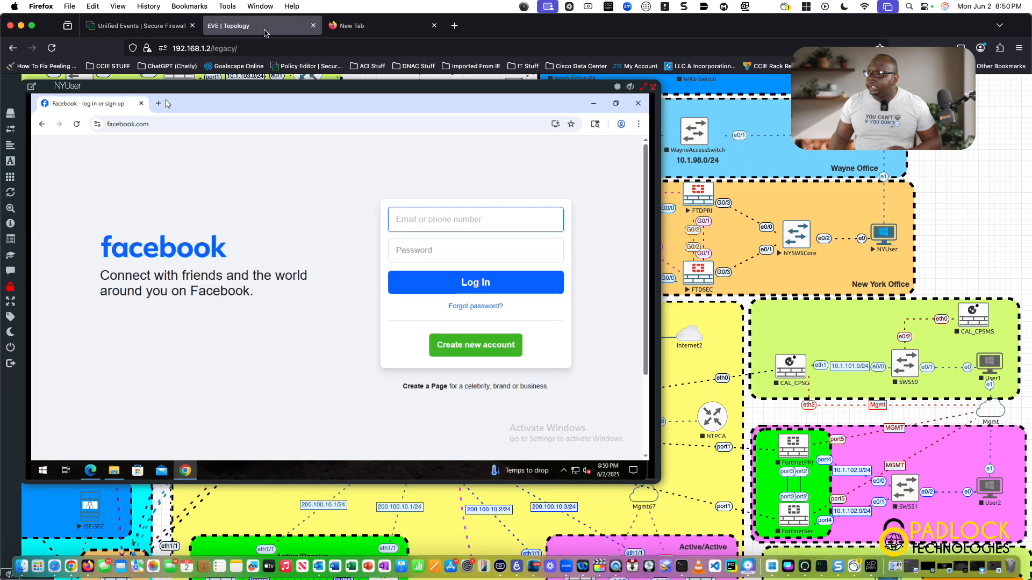
pyautogui.click(150, 126)
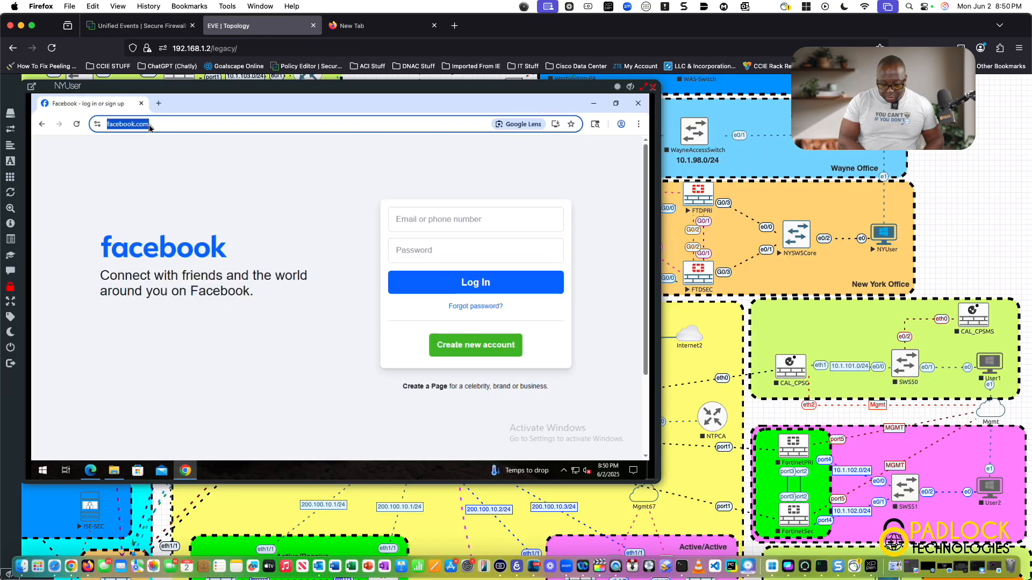
pyautogui.write('twi')
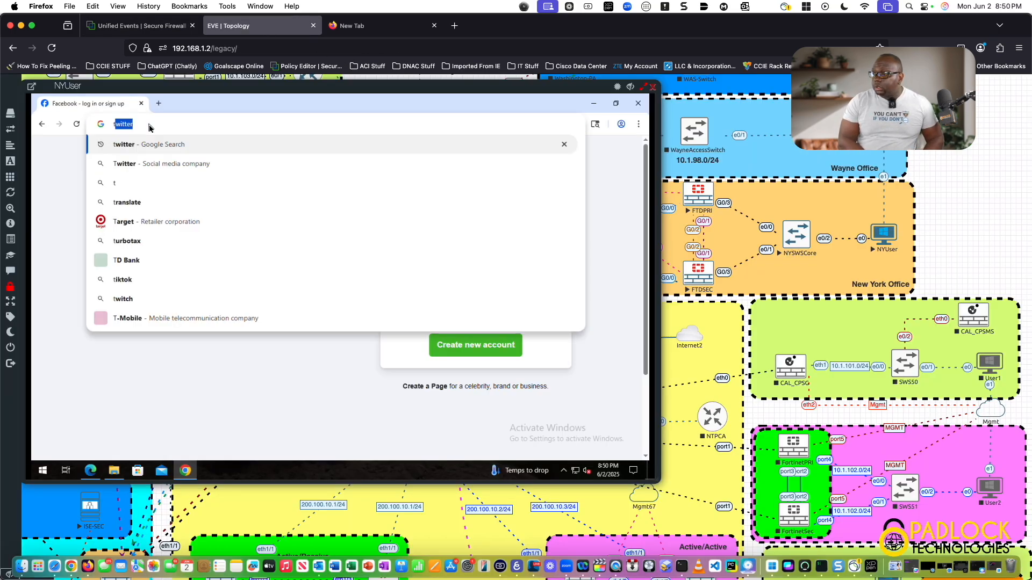
pyautogui.write('tter.com')
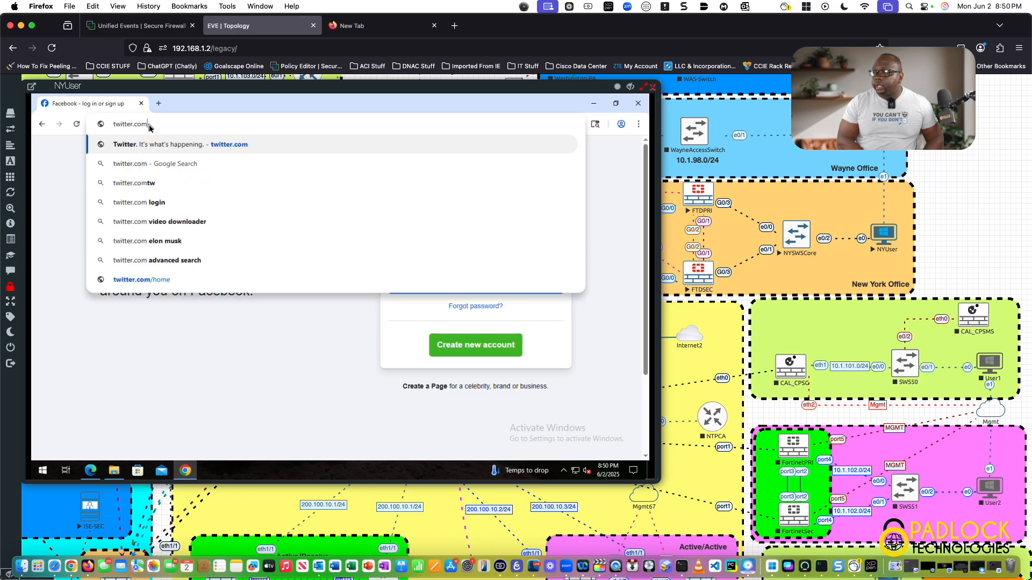
pyautogui.press('Return')
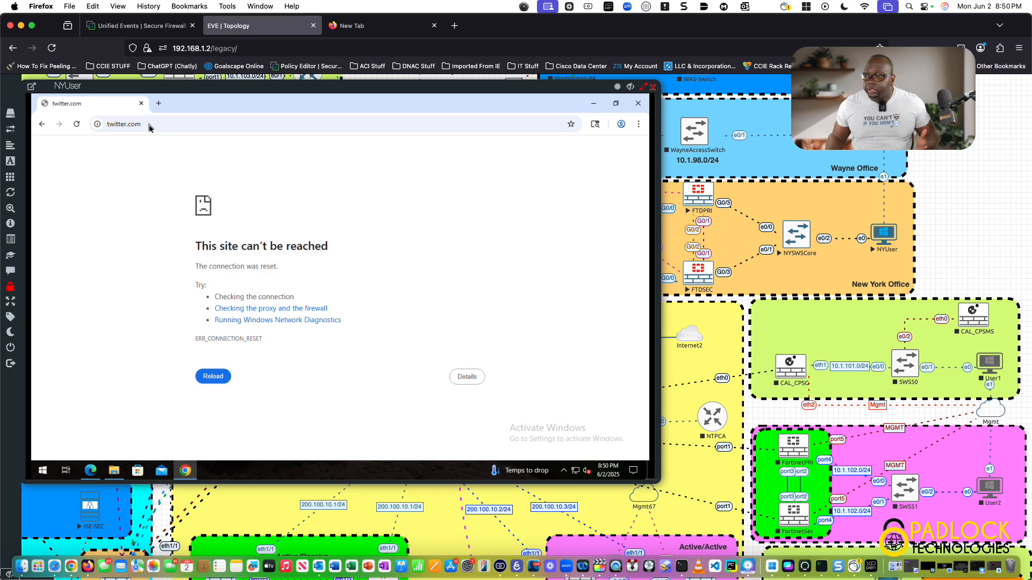
pyautogui.moveTo(197, 266); pyautogui.dragTo(285, 272)
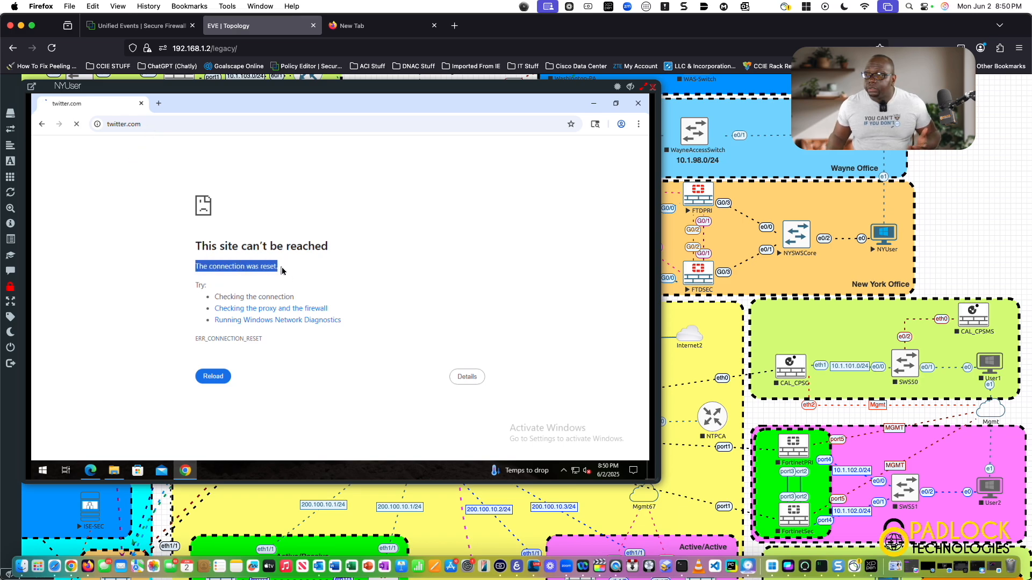
# - Replace the Web Application filter with a Source User filter for ny.user and apply it to the events
pyautogui.click(158, 26)
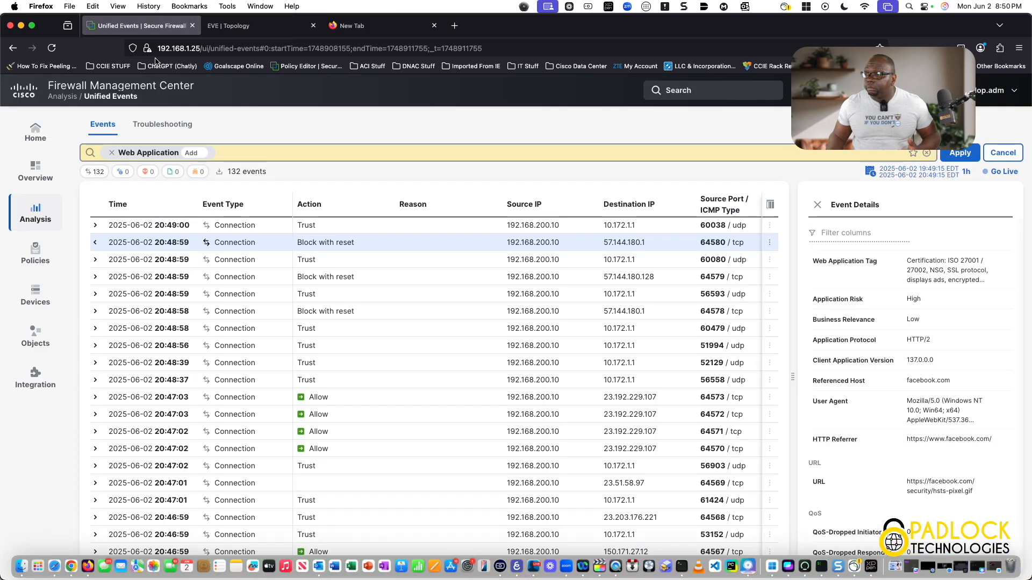
pyautogui.click(111, 153)
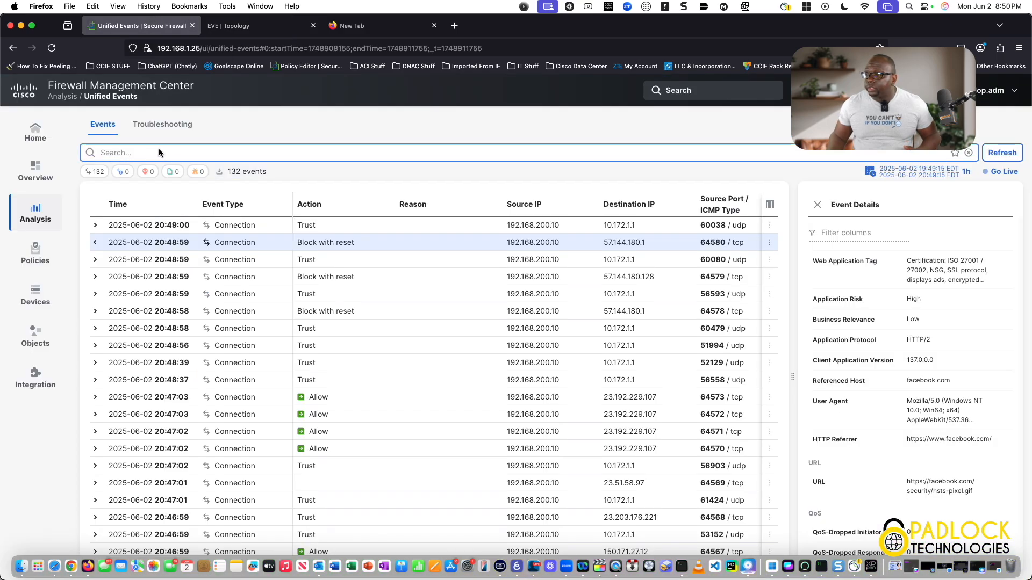
pyautogui.click(156, 147)
pyautogui.write('sourc')
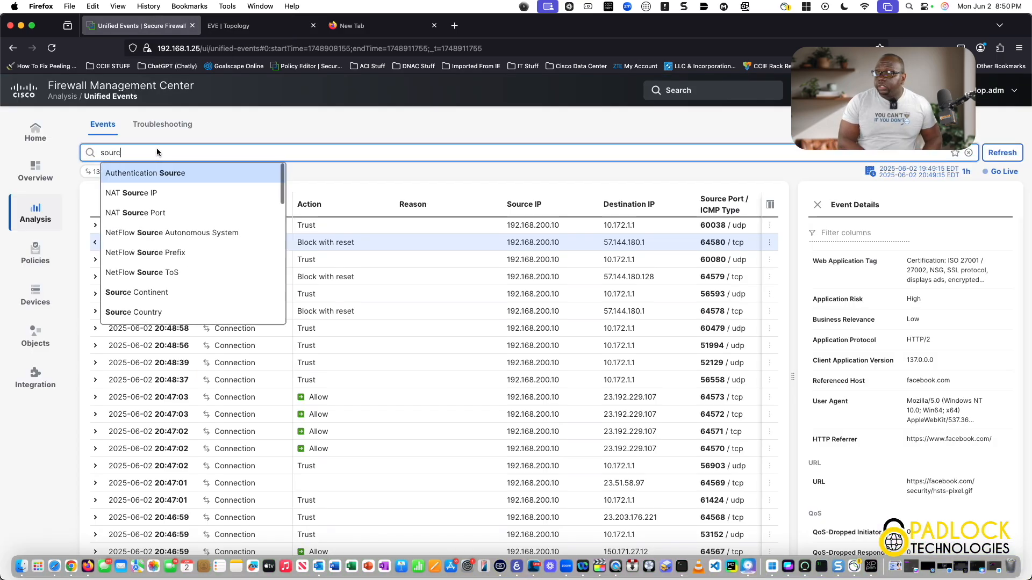
pyautogui.write('e user')
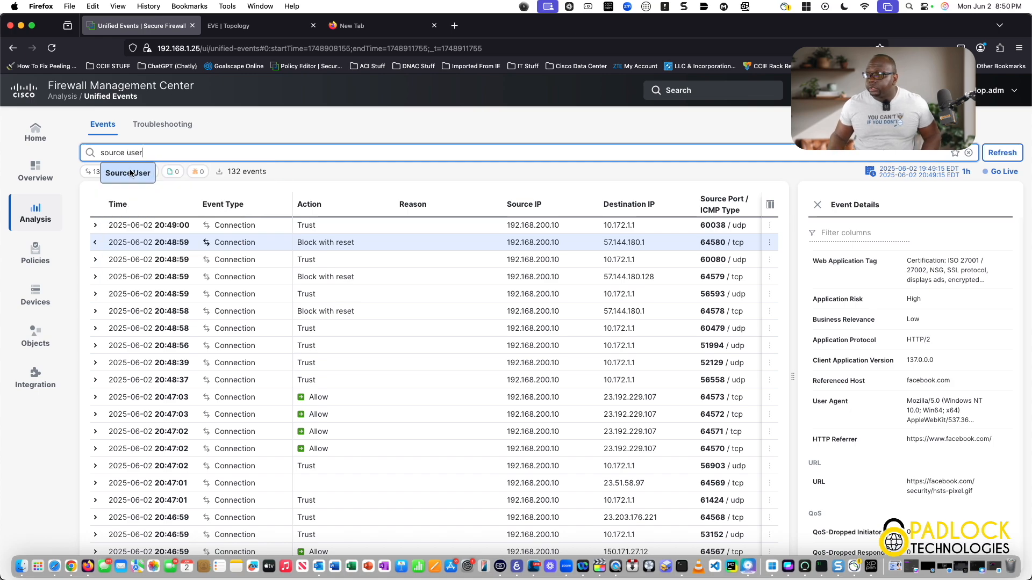
pyautogui.click(131, 173)
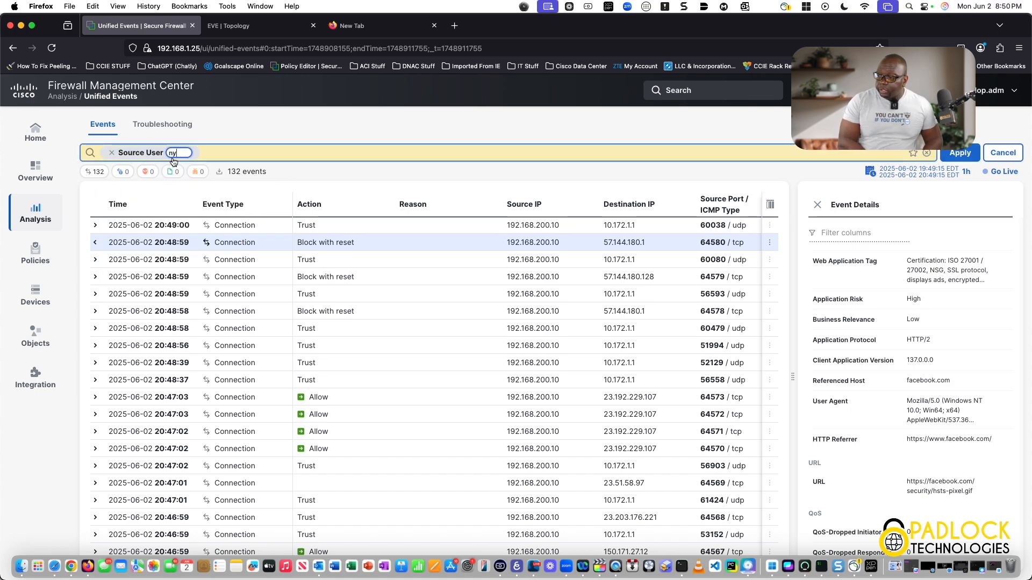
pyautogui.write('ny.user')
pyautogui.press('Return')
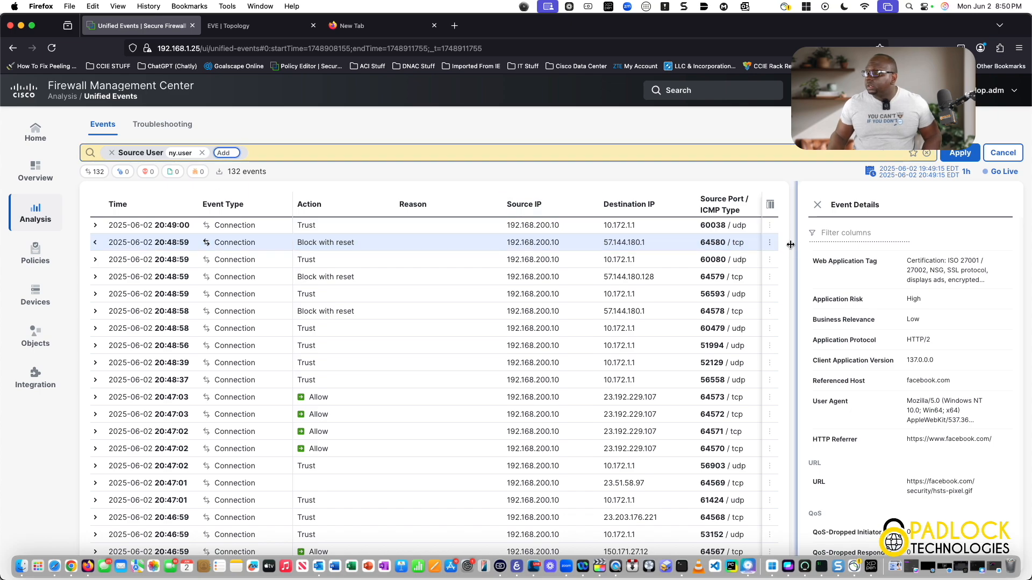
pyautogui.click(962, 154)
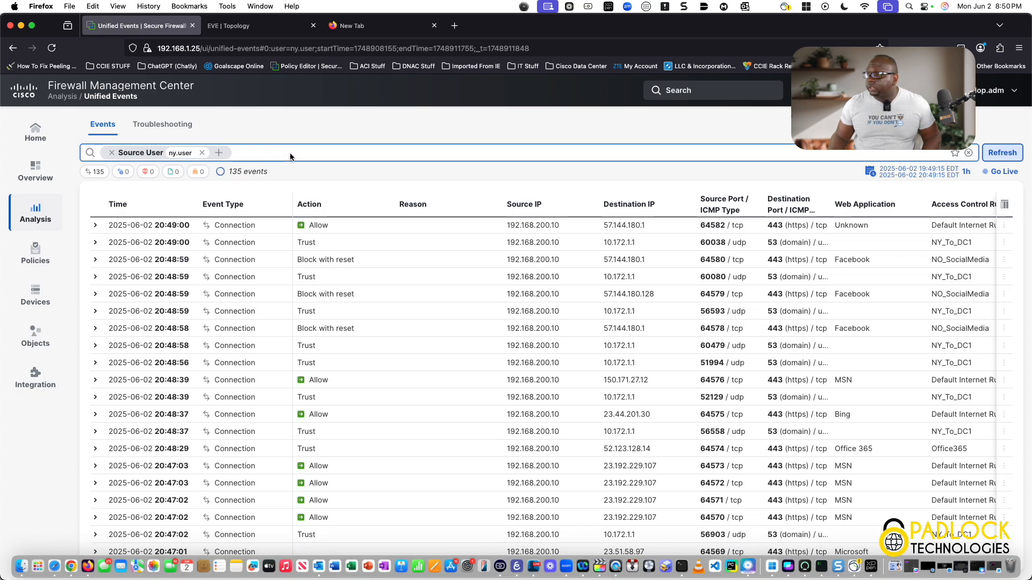
# - Add an Action filter for Block with reset to the events search and apply it
pyautogui.click(290, 157)
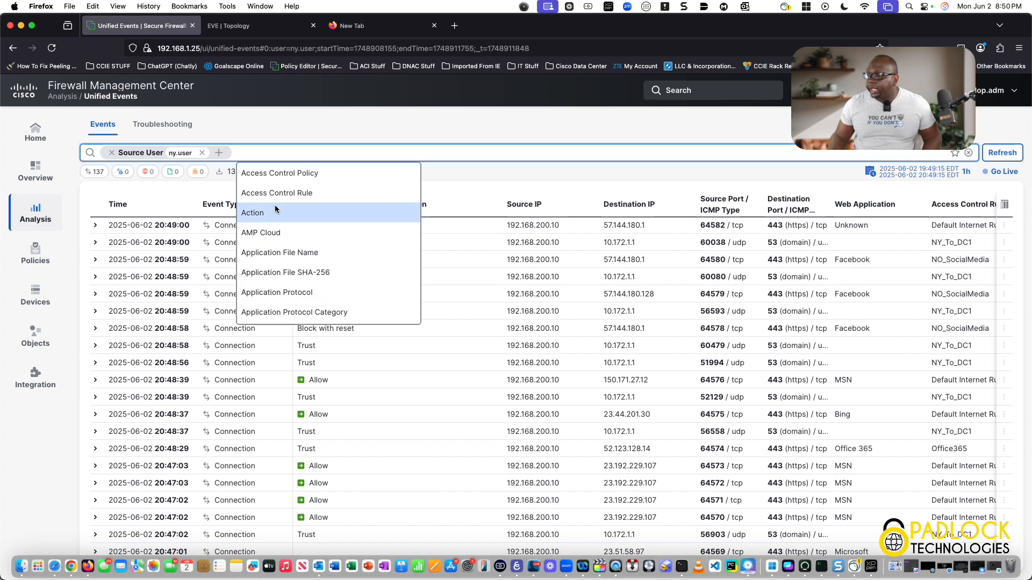
pyautogui.click(275, 212)
pyautogui.click(294, 154)
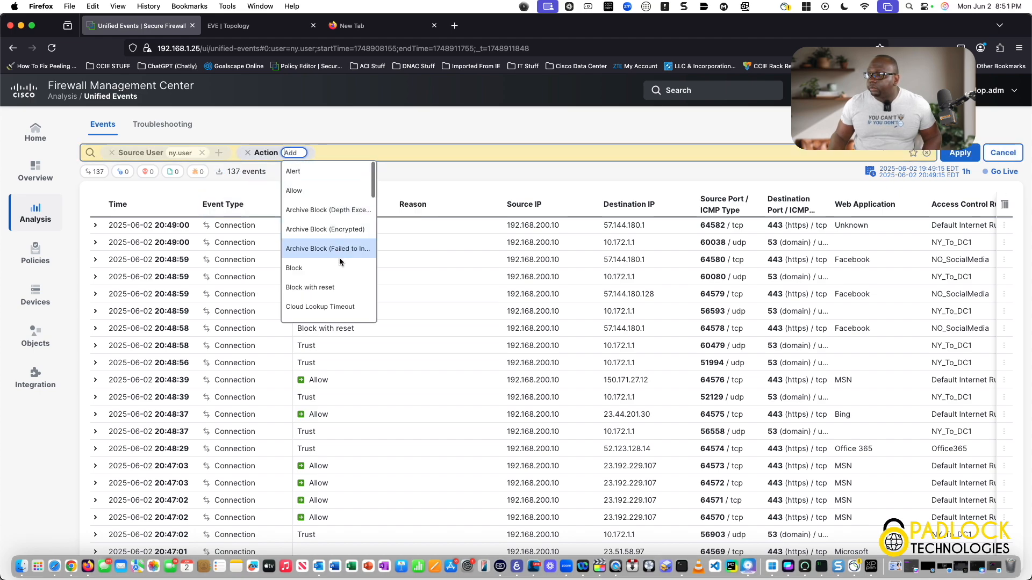
pyautogui.click(310, 287)
pyautogui.click(959, 153)
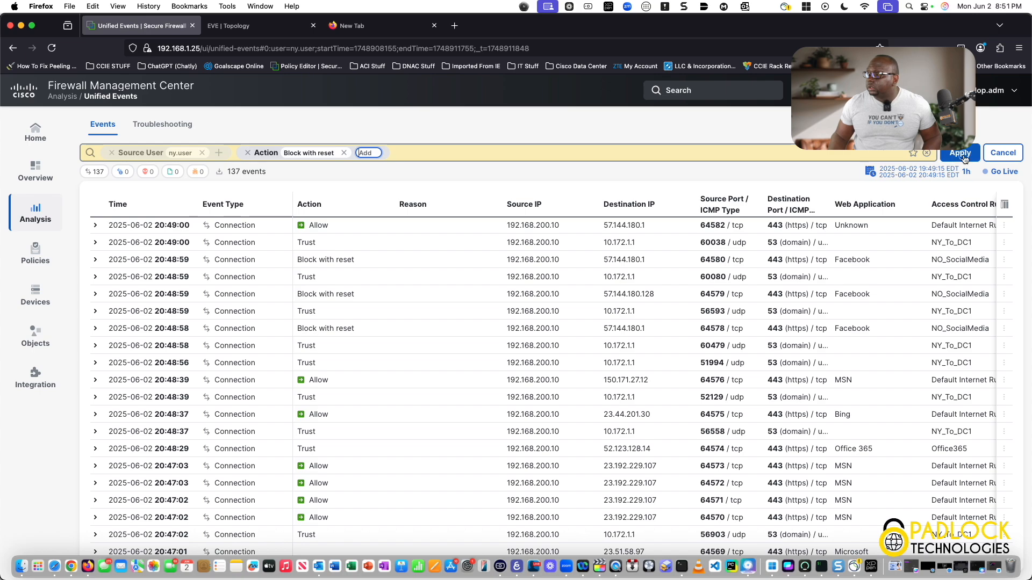